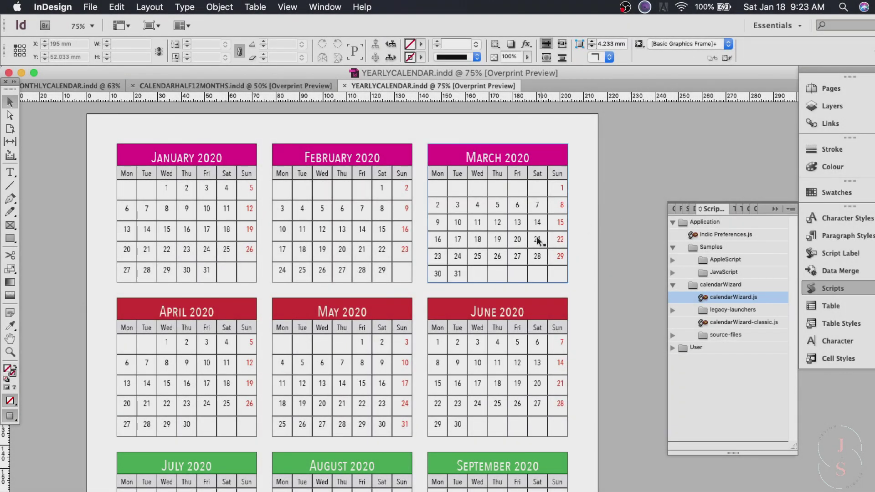
Look over the existing calendar documents, including the February 2020 table in the yearly calendar.
left_click(263, 84)
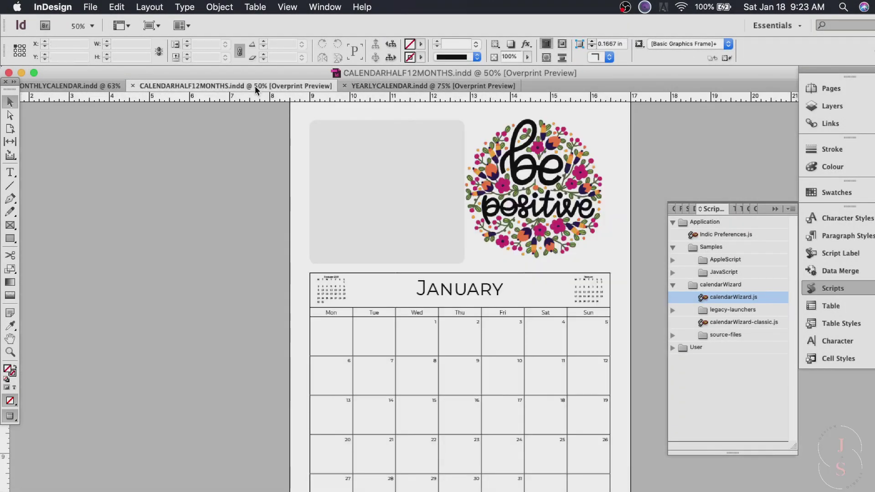
left_click(69, 86)
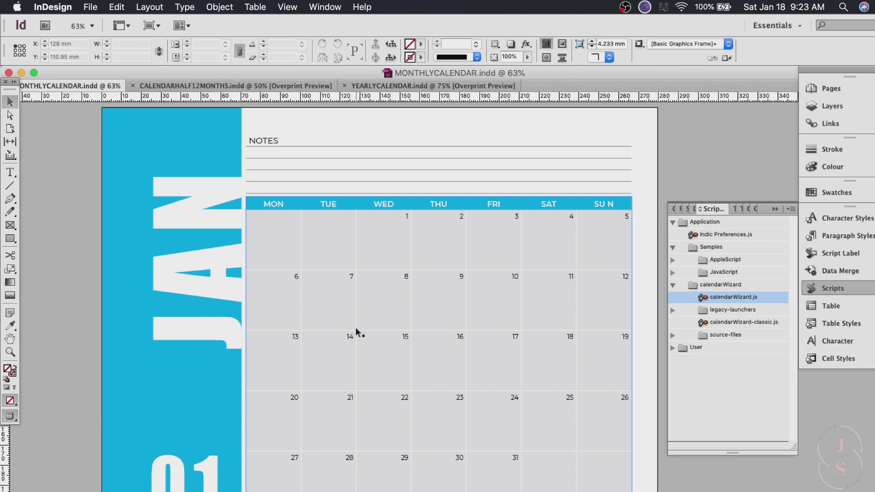
left_click(484, 86)
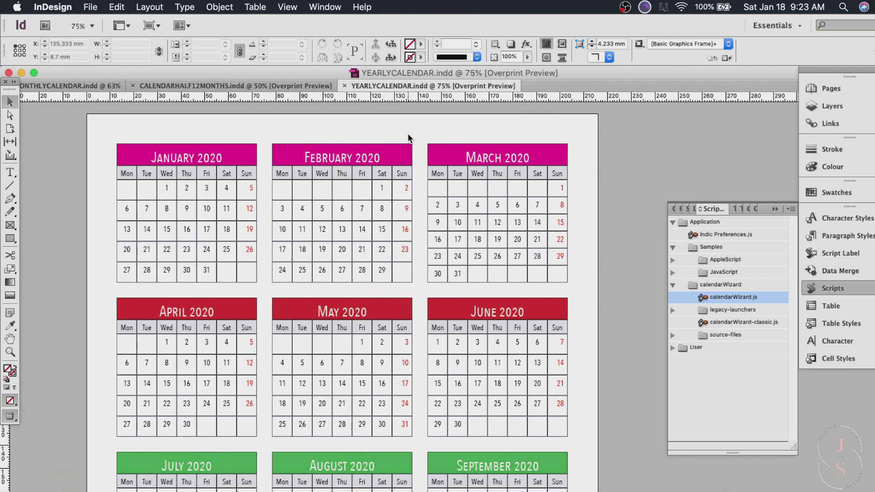
left_click(296, 218)
Clear the script selection and bring up the Scripts panel.
left_click(739, 376)
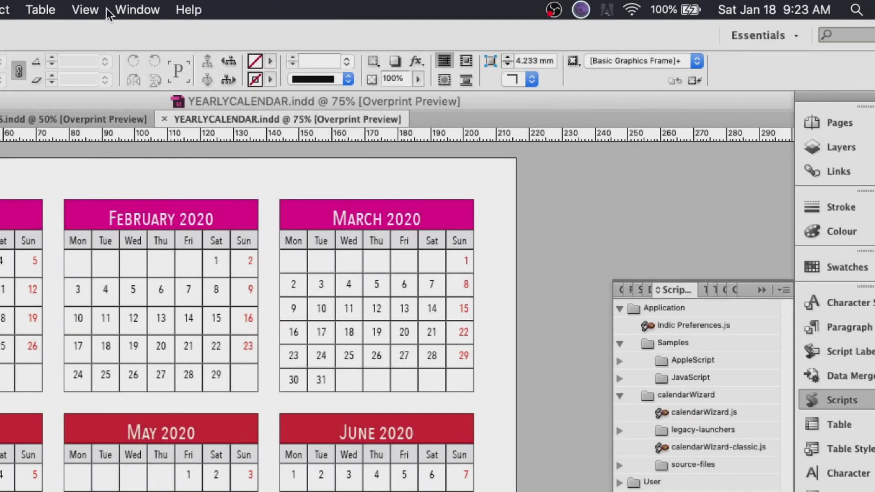
left_click(324, 6)
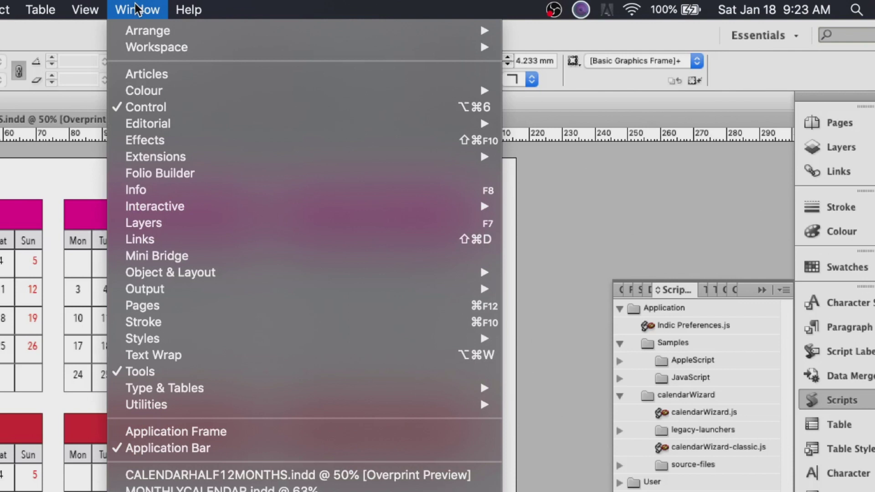
mouse_move(463, 406)
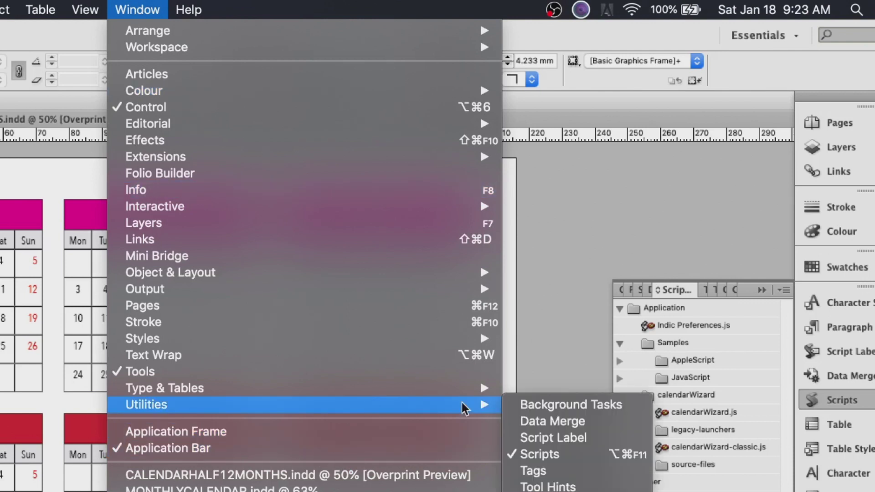
left_click(625, 454)
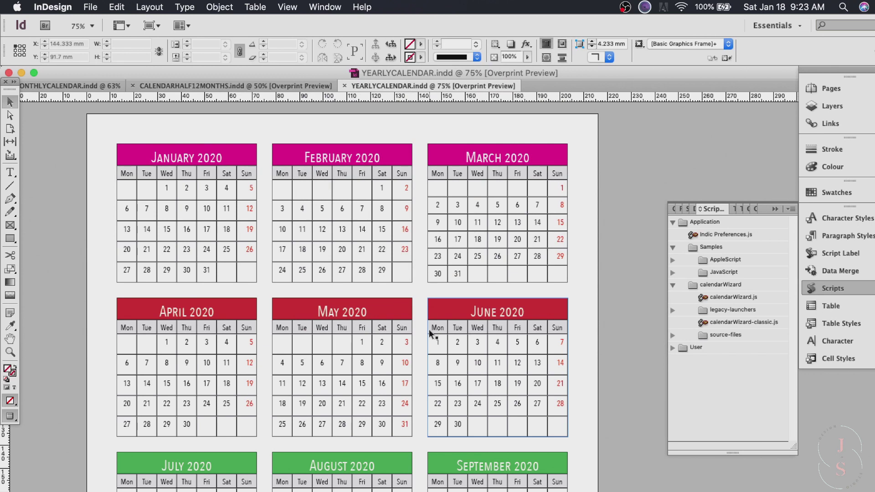
Create a new one-page document with Letter page size.
left_click(100, 7)
mouse_move(103, 22)
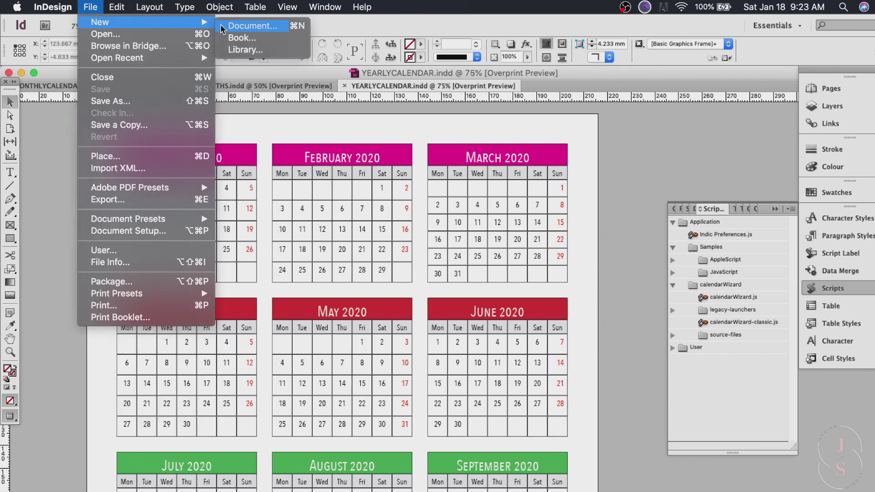
left_click(263, 26)
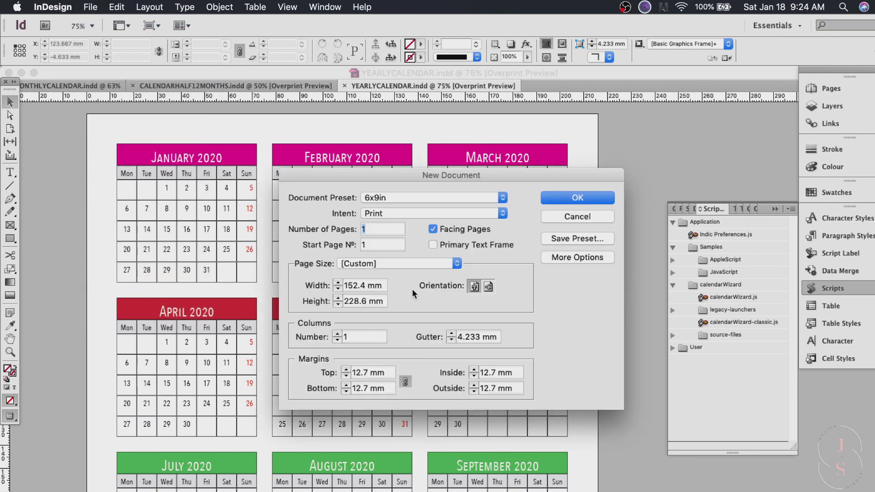
left_click(414, 265)
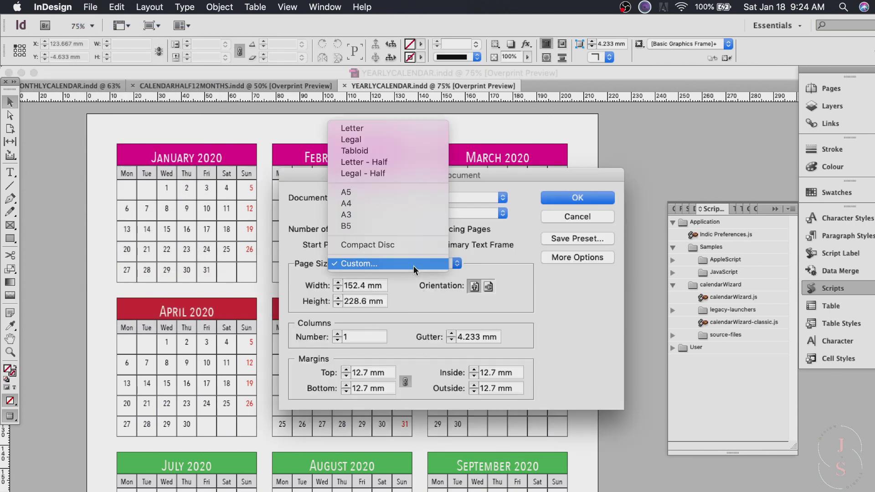
left_click(401, 128)
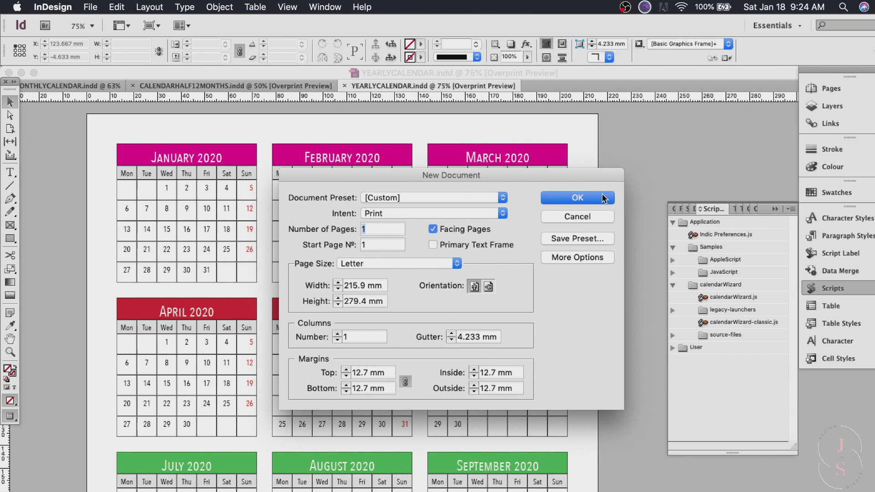
left_click(578, 197)
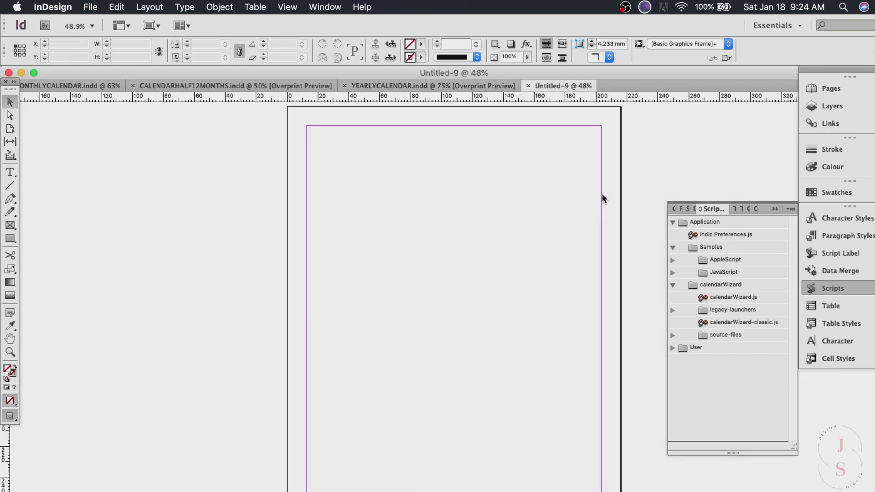
Launch calendarWizard.js and set last month December, Mid: Sun headings, weeks starting Sunday.
double_click(769, 297)
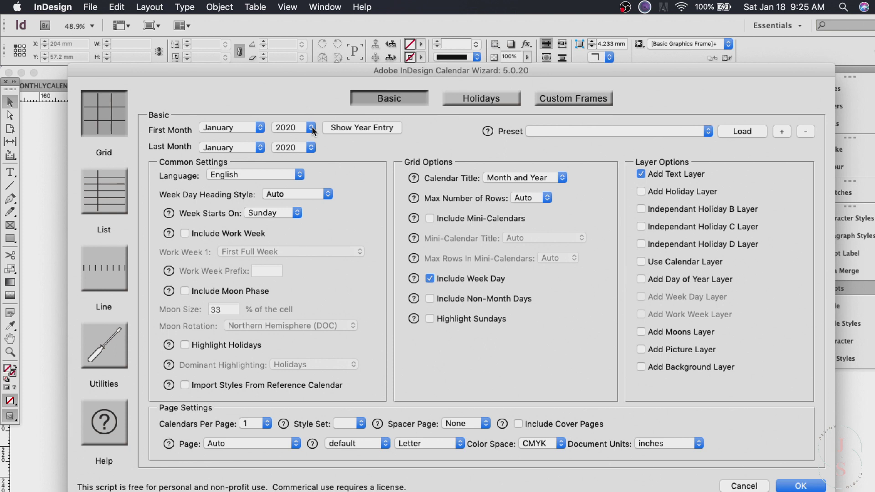
left_click(260, 147)
left_click(224, 273)
left_click(328, 195)
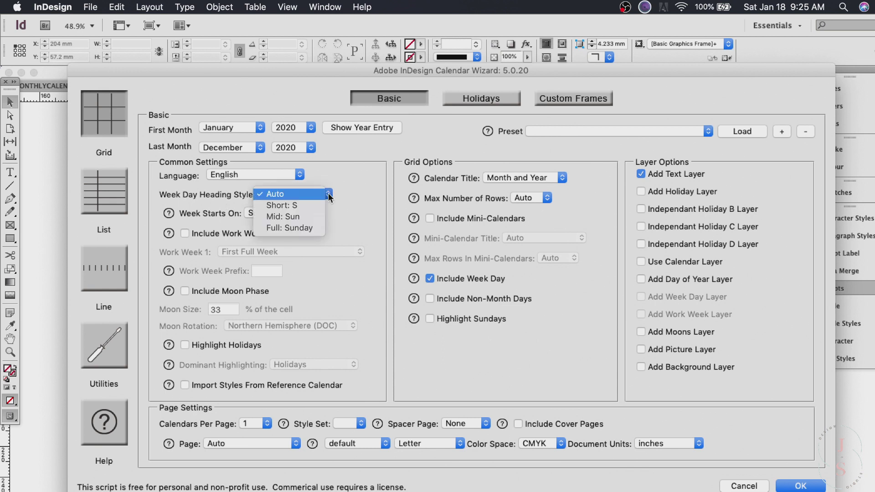
left_click(308, 220)
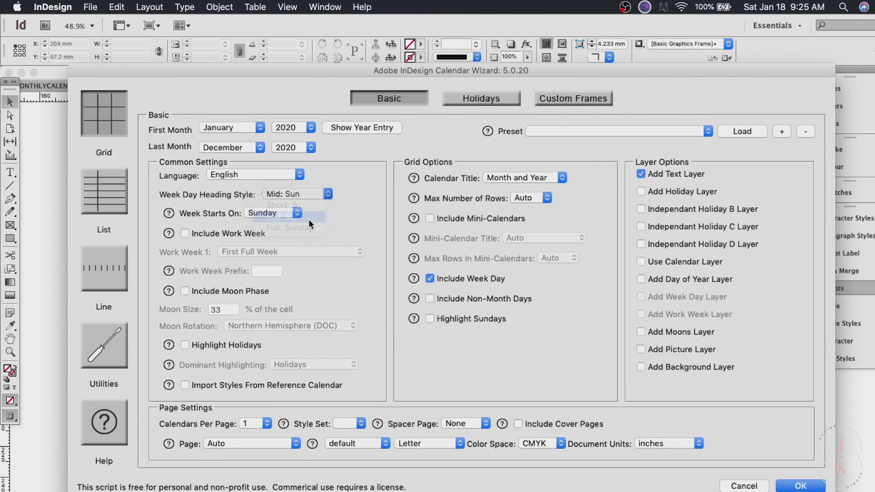
left_click(299, 214)
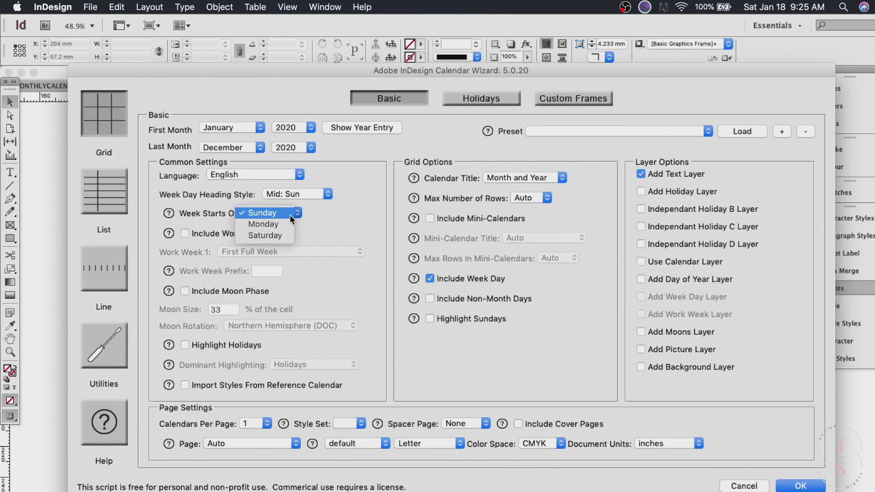
left_click(290, 215)
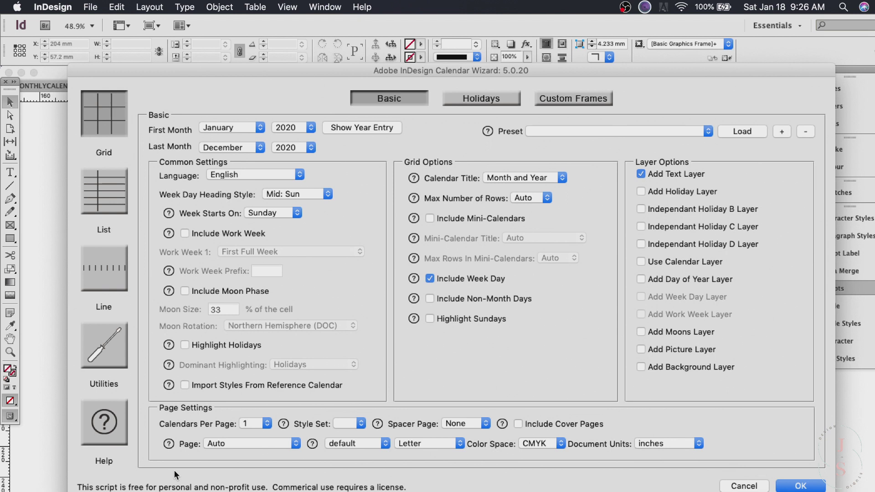
Set the wizard to 12 calendars per page in the current document.
left_click(267, 423)
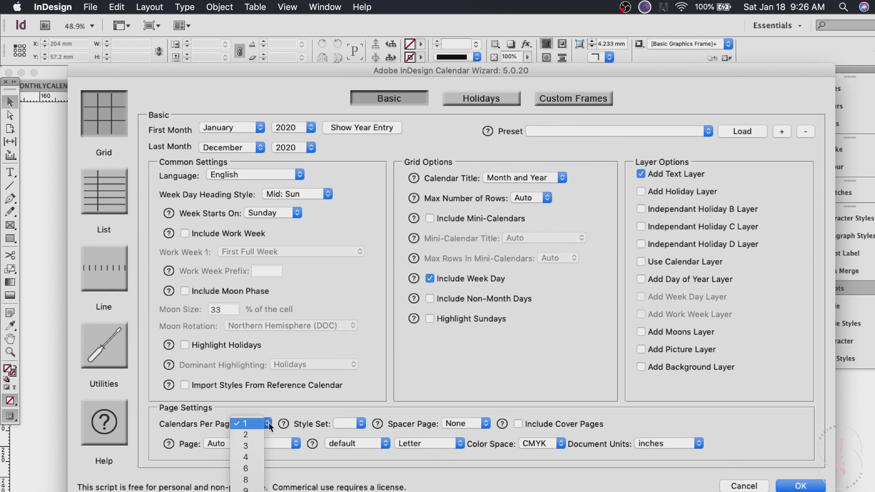
left_click(249, 483)
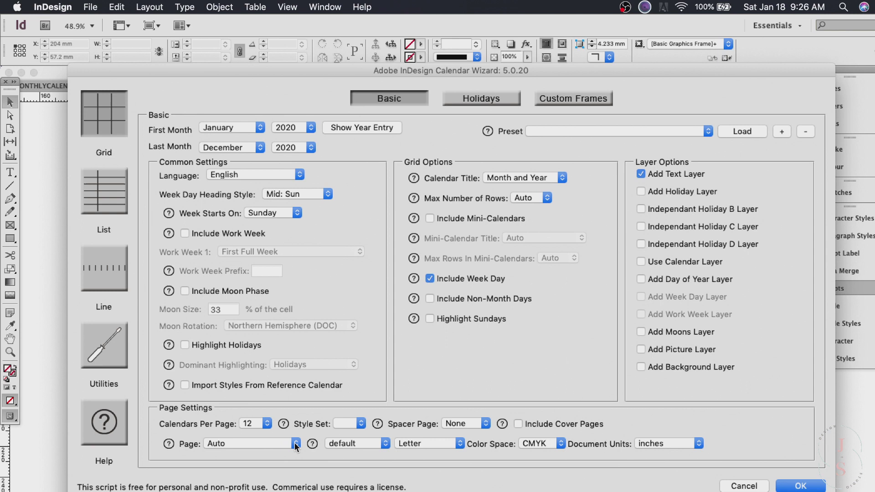
left_click(296, 444)
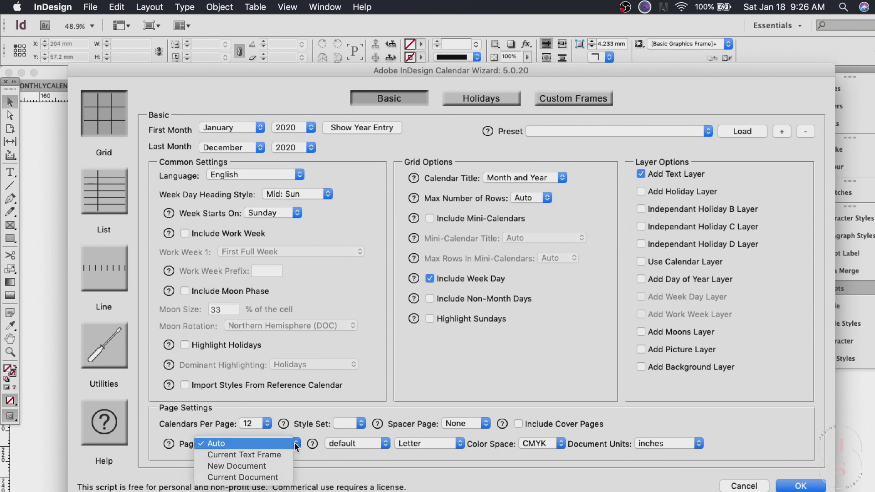
left_click(267, 478)
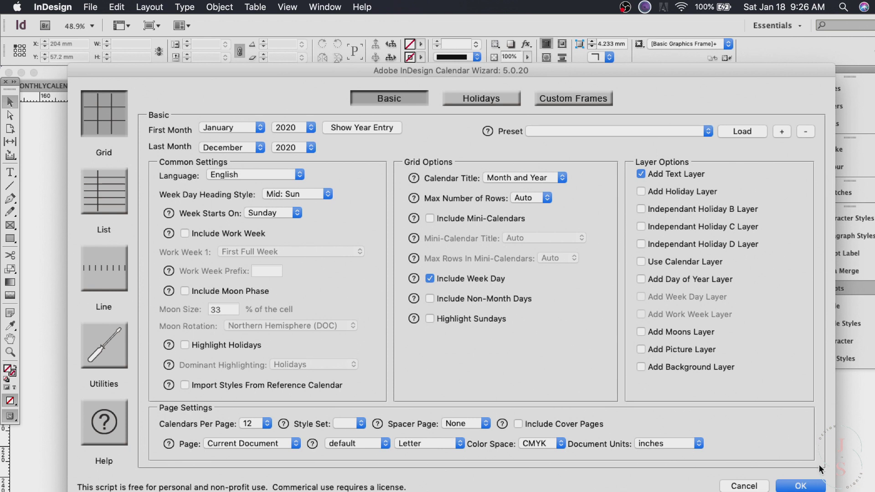
Build the twelve 2020 month calendars on the page and view them at 100%.
left_click(804, 485)
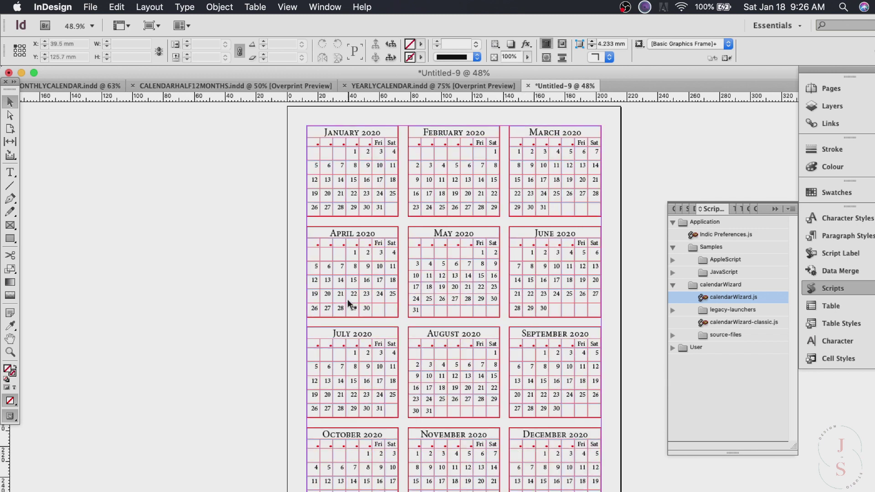
key("super+1")
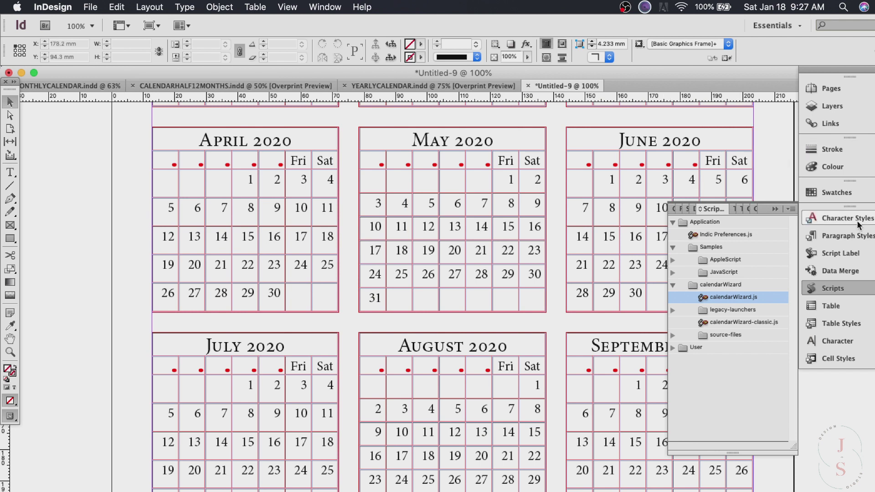
Bring up the Paragraph Styles panel.
left_click(859, 237)
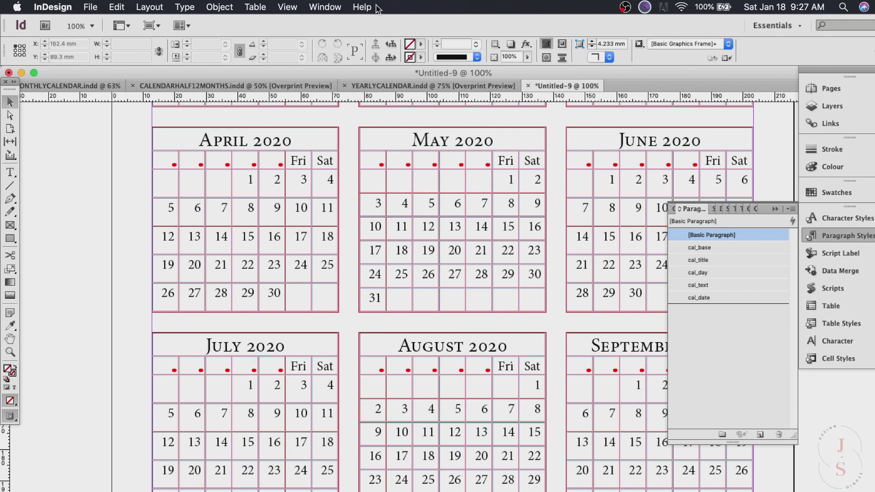
left_click(328, 7)
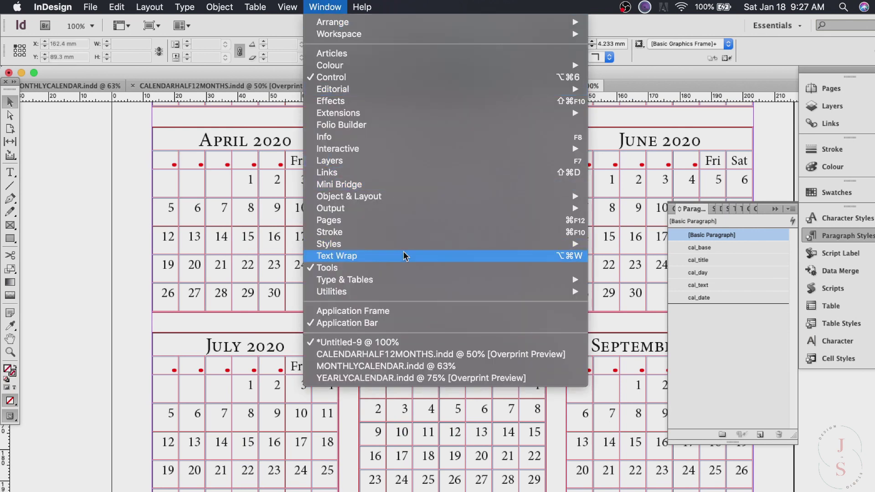
mouse_move(423, 247)
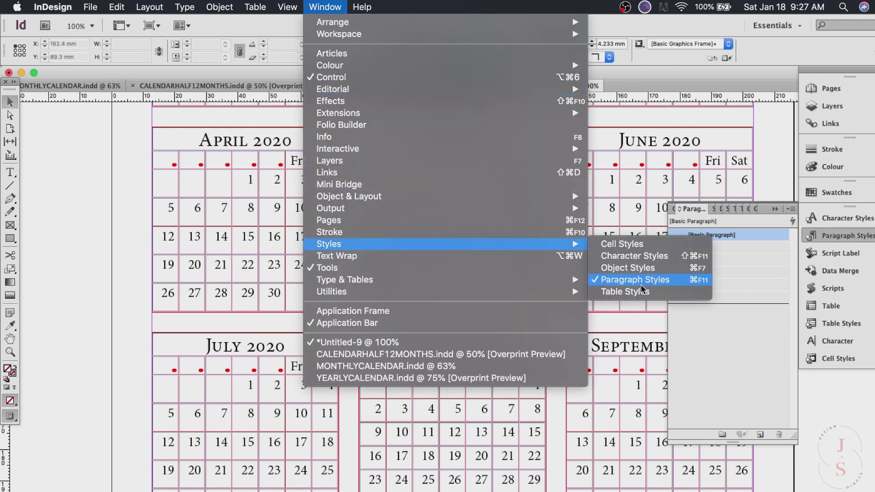
left_click(740, 389)
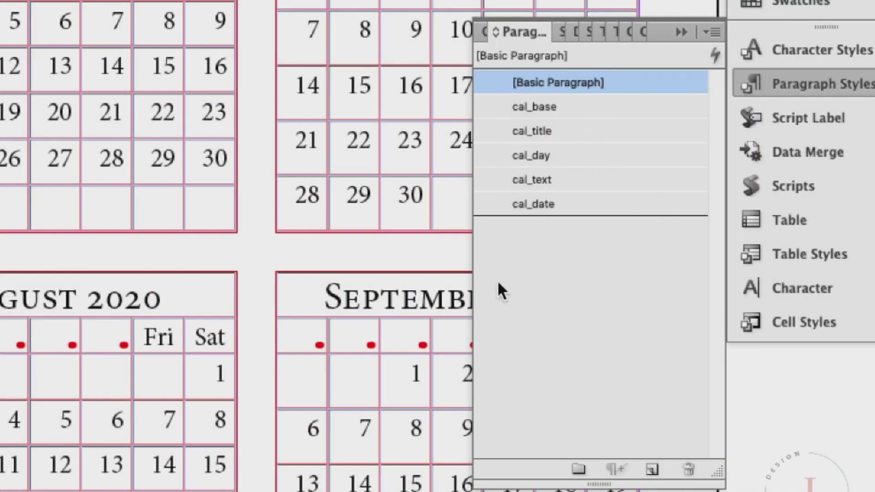
Set the cal_title paragraph style to Avenir Next Condensed at 12 pt.
left_click(633, 130)
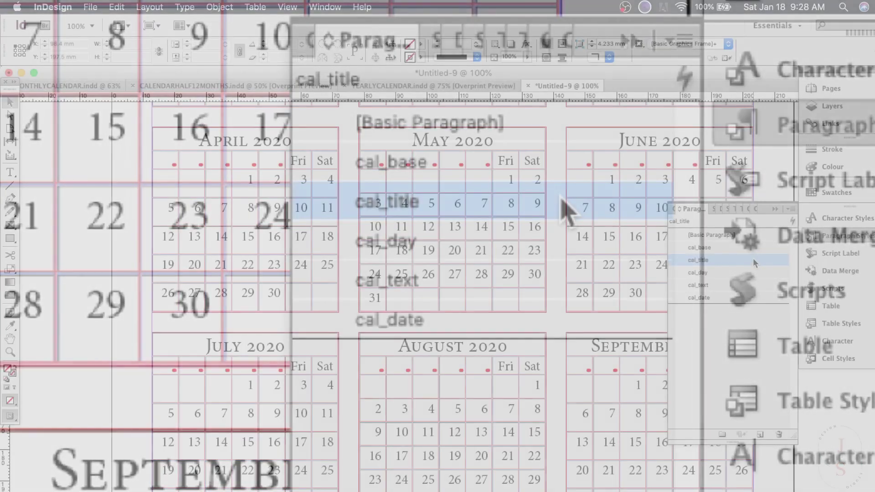
double_click(565, 210)
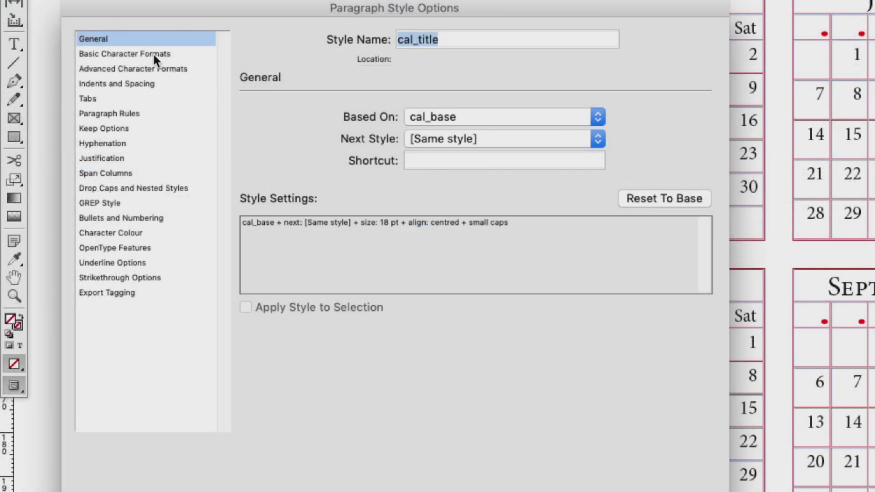
left_click(152, 53)
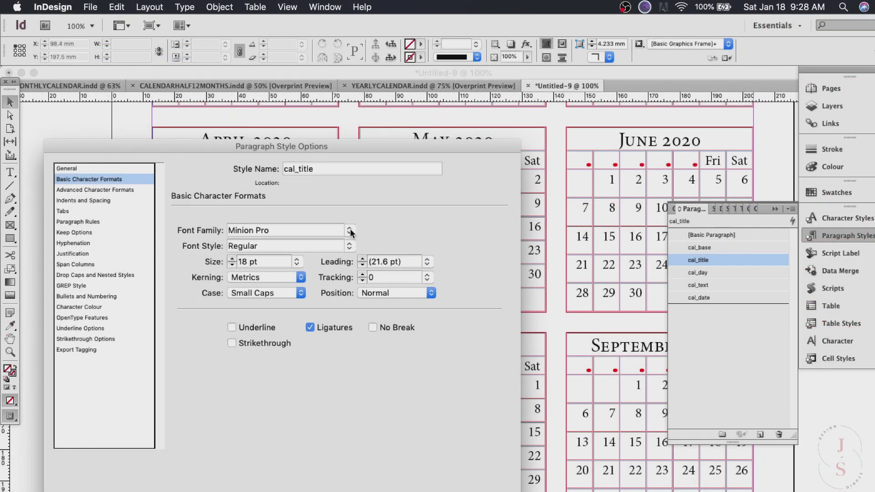
left_click(349, 231)
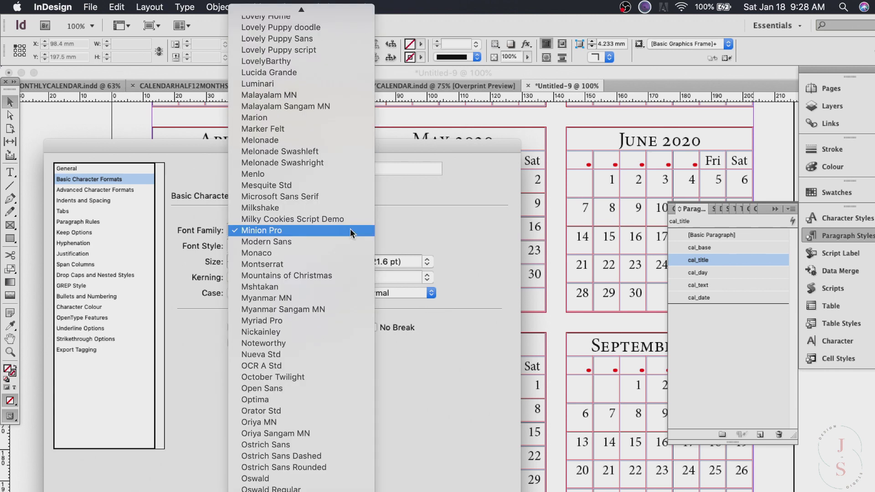
type("av")
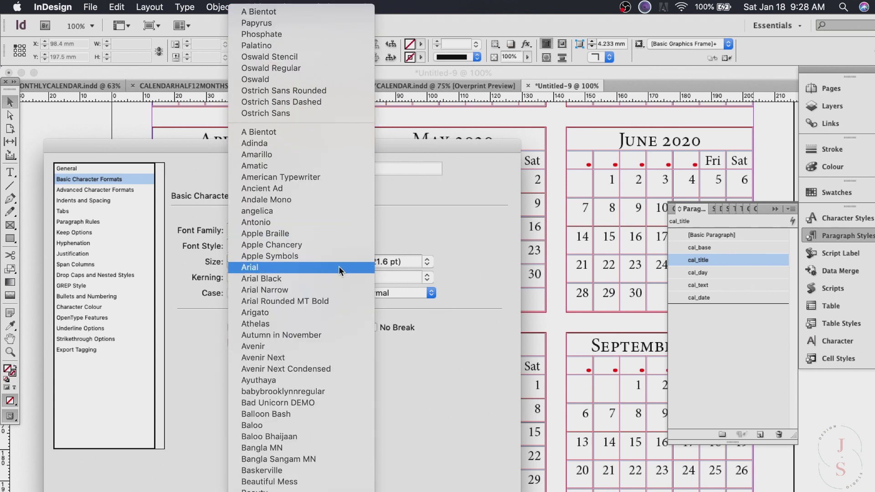
left_click(338, 369)
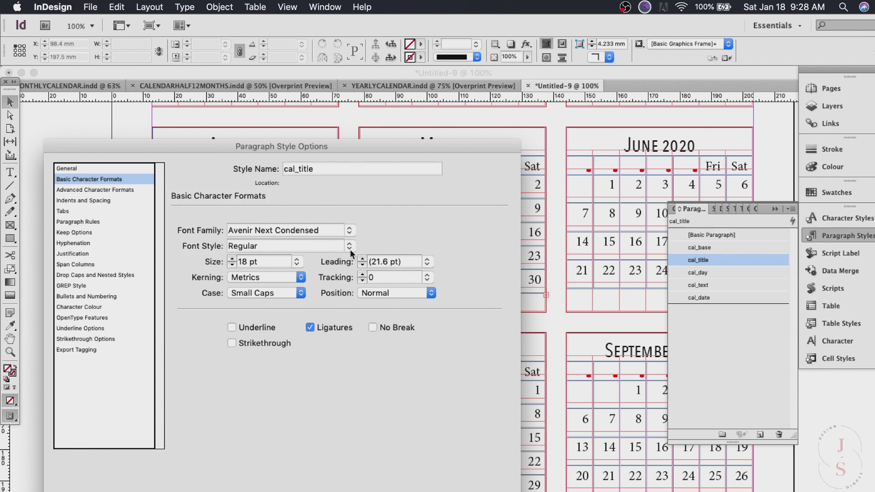
triple_click(245, 264)
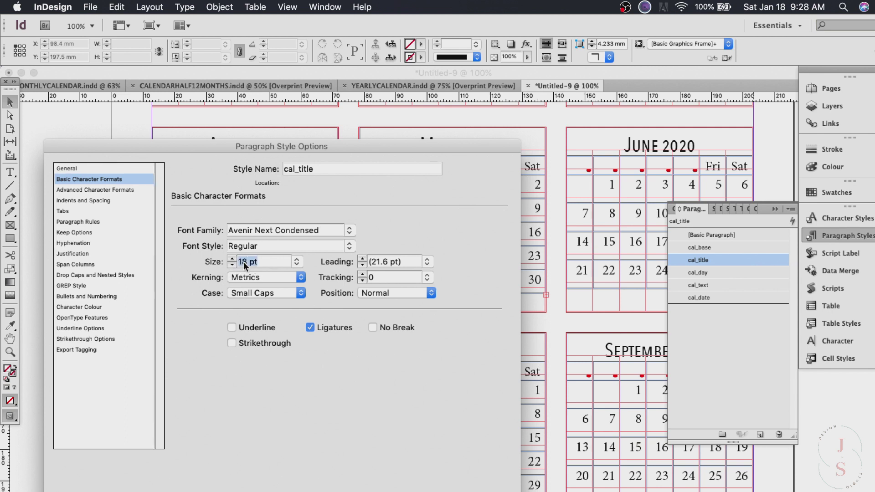
type("9")
left_click(280, 275)
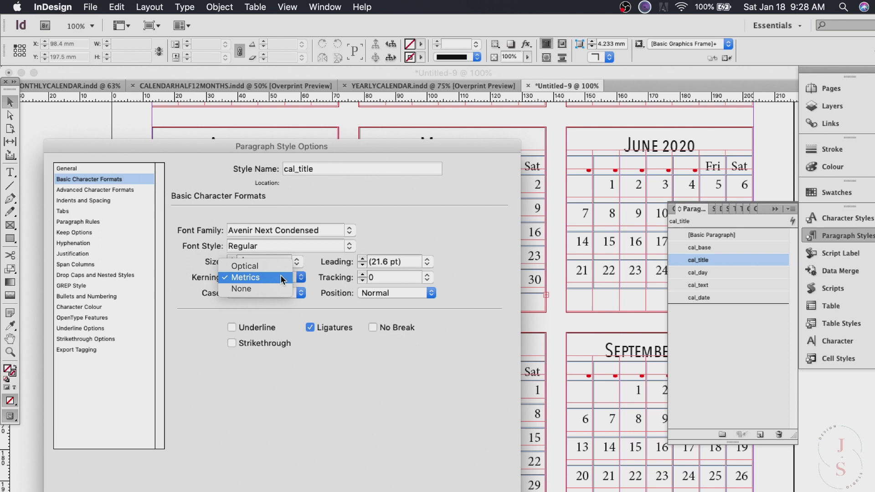
left_click(280, 275)
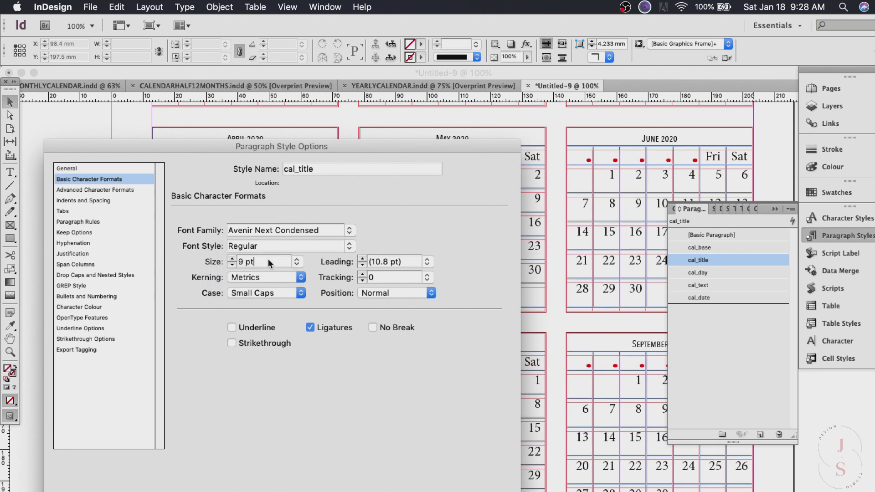
left_click(232, 259)
left_click(233, 258)
left_click(232, 259)
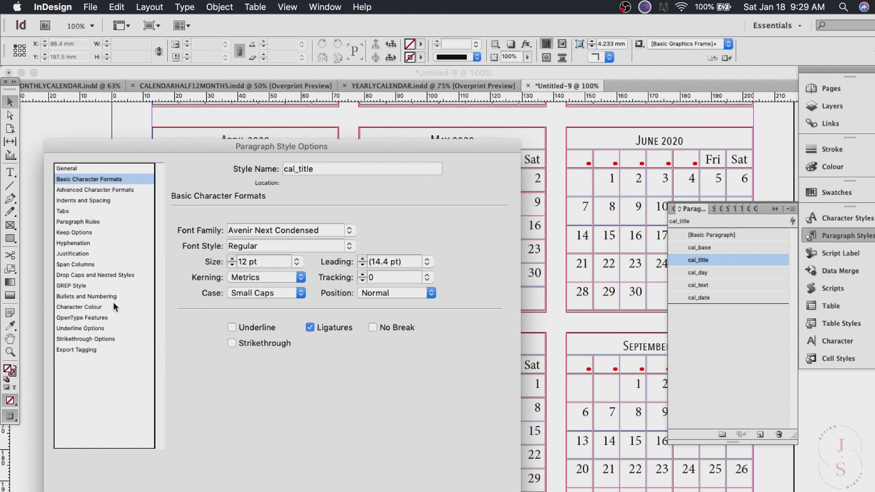
left_click(79, 307)
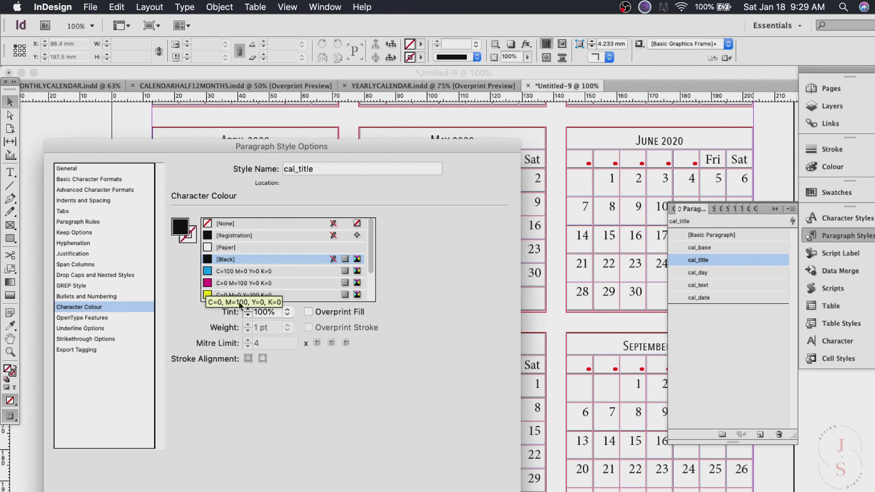
key("Return")
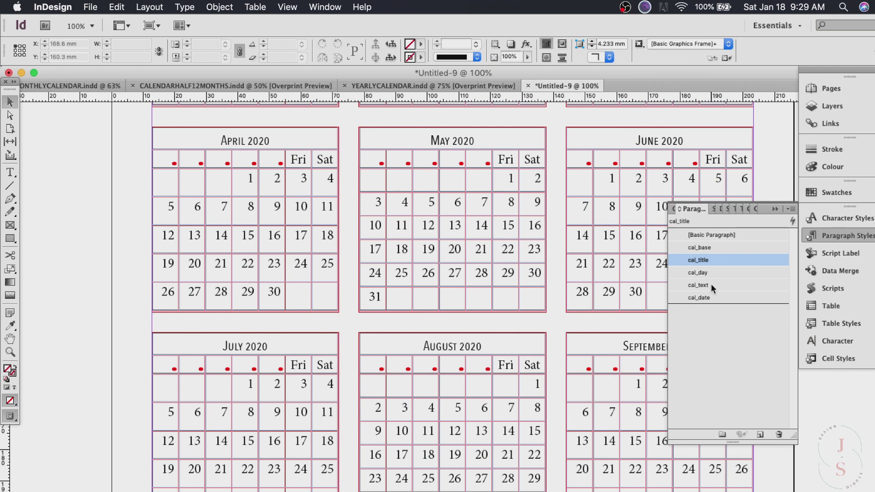
Set the cal_day paragraph style to Avenir Next Condensed at 9 pt.
double_click(719, 272)
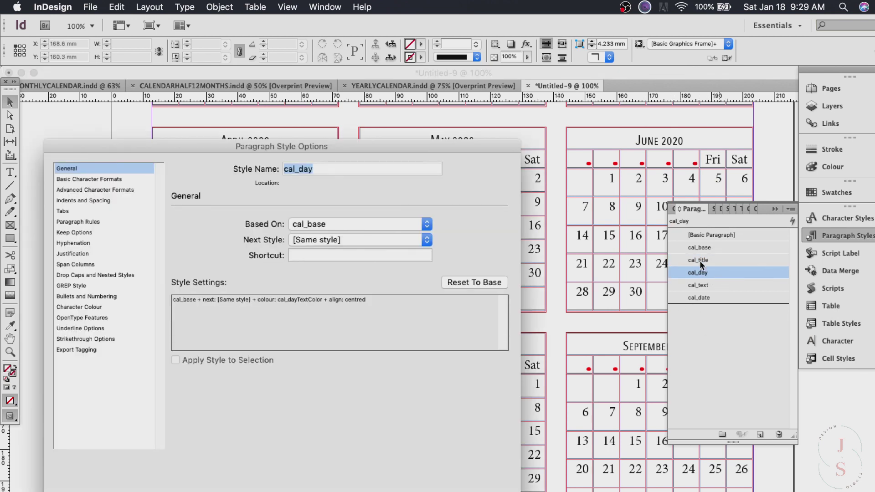
left_click(104, 179)
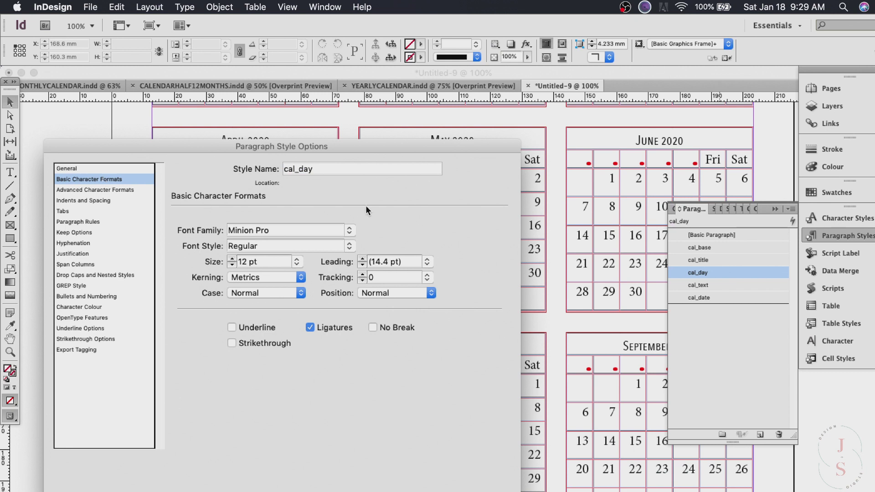
triple_click(339, 231)
type("Avenir Next Condensed")
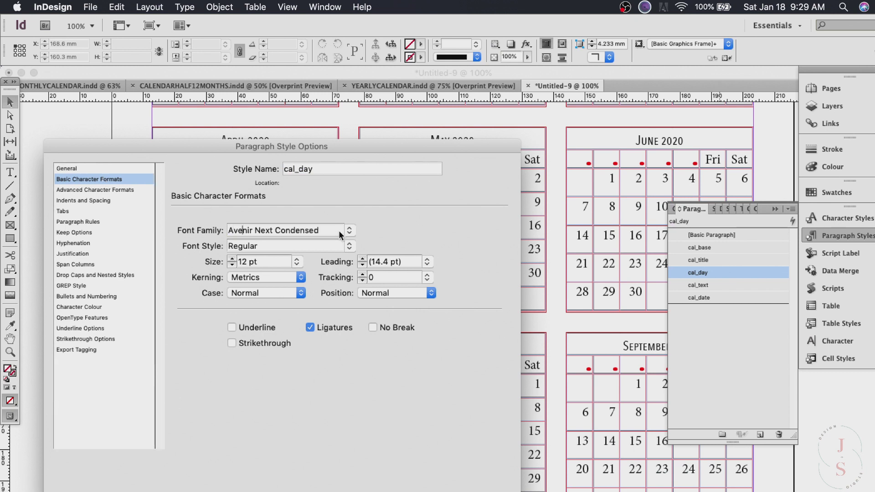
left_click(232, 264)
left_click(231, 264)
left_click(231, 264)
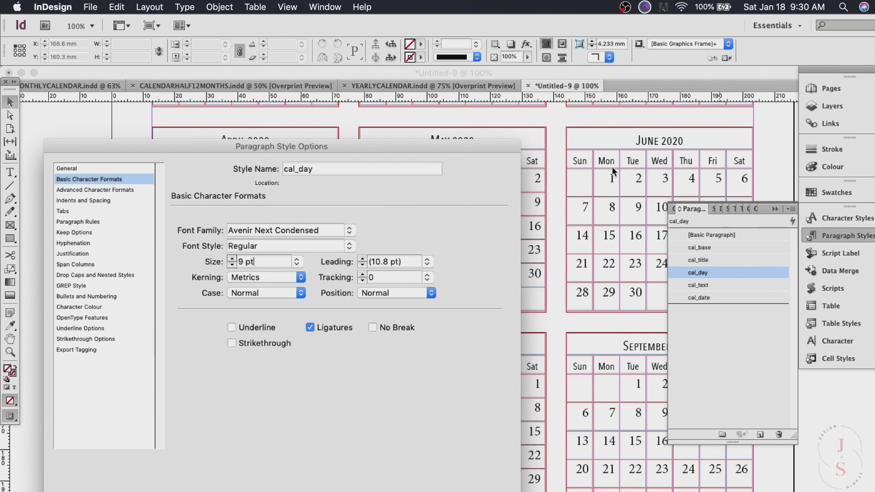
key("Return")
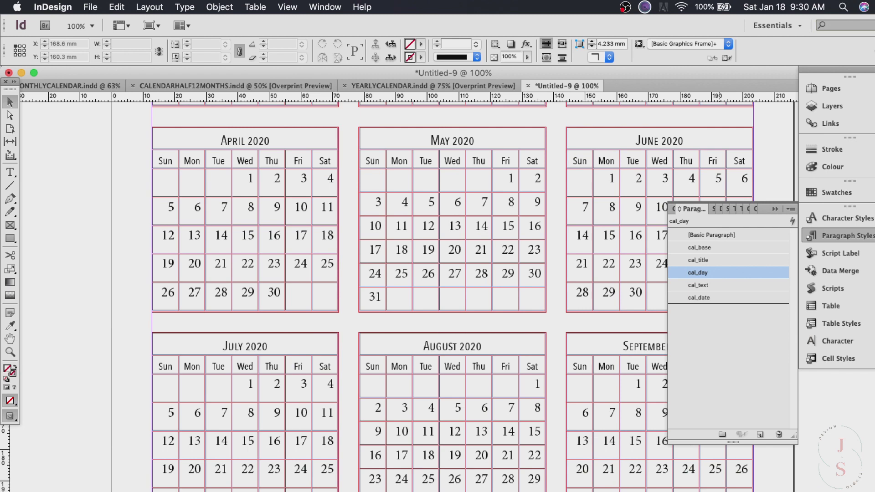
Set the cal_date paragraph style to Avenir Next Condensed at 9 pt.
double_click(721, 298)
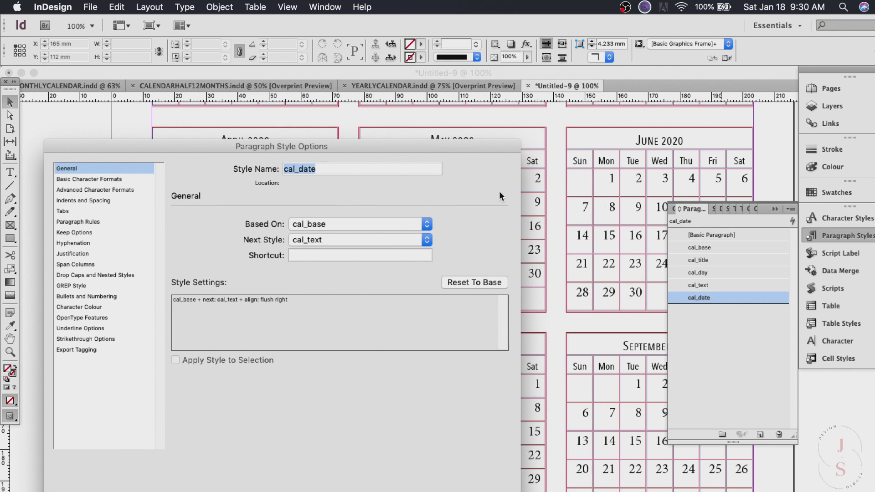
left_click(87, 181)
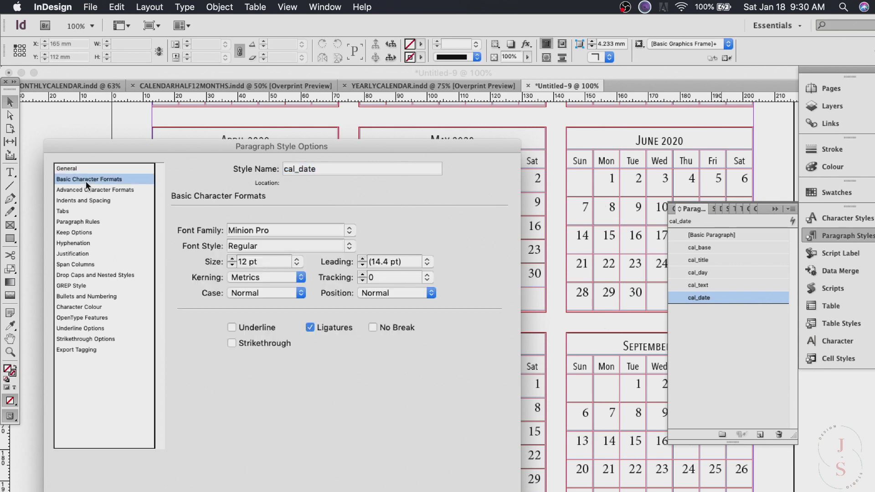
left_click(305, 230)
type("Avenir Next Condensed")
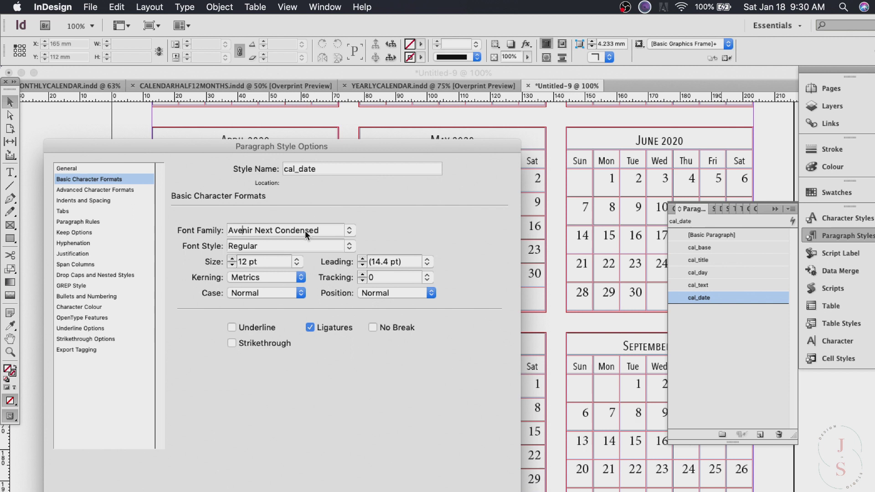
left_click(232, 264)
left_click(232, 265)
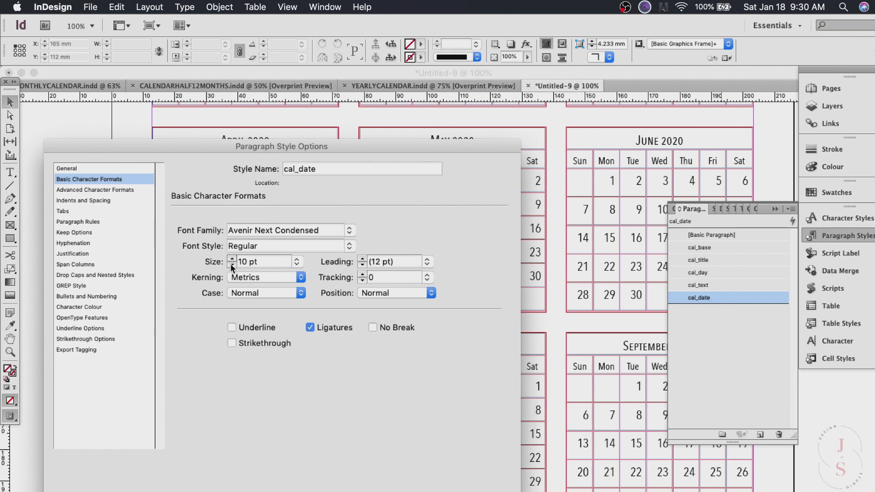
left_click(232, 264)
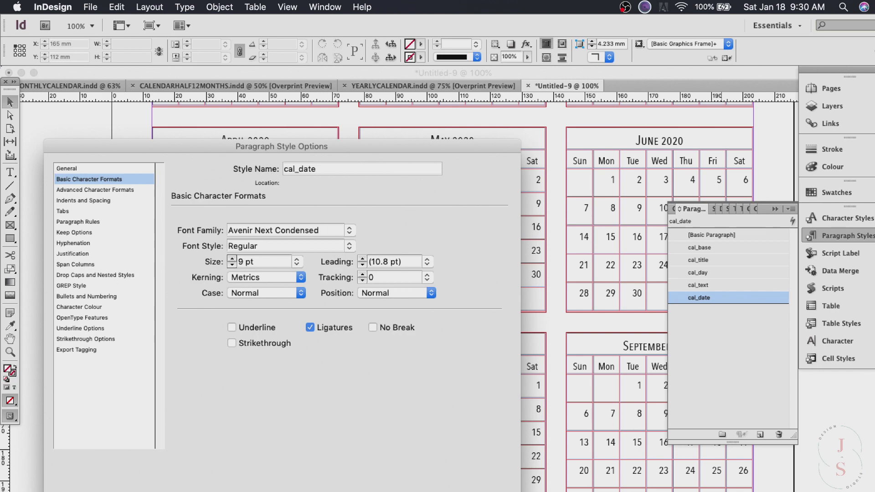
key("Return")
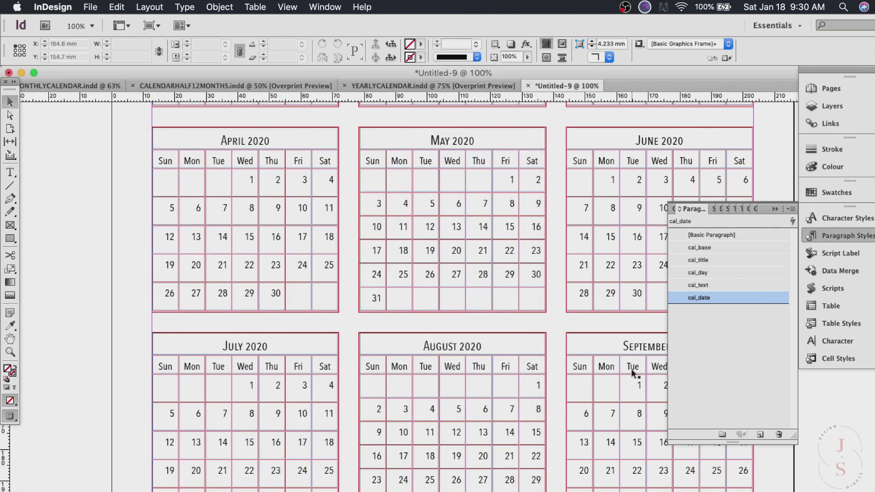
Scroll around the page to review the twelve restyled month tables.
scroll(630, 368, "up", 7)
scroll(631, 368, "down", 10)
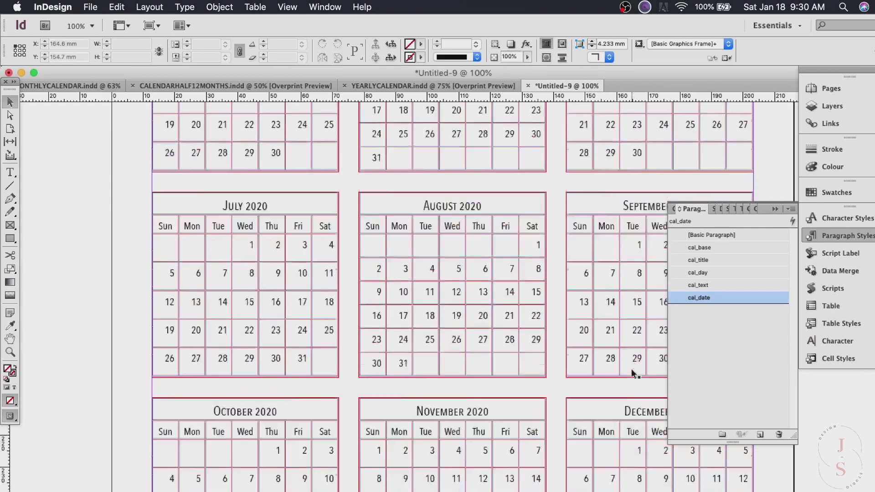
scroll(633, 373, "down", 5)
scroll(633, 373, "right", 4)
scroll(632, 373, "left", 4)
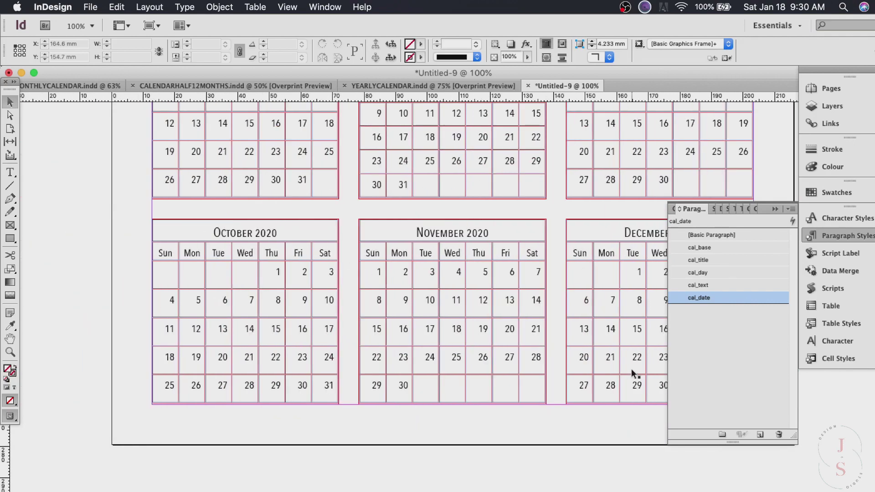
scroll(632, 370, "up", 12)
scroll(631, 370, "right", 4)
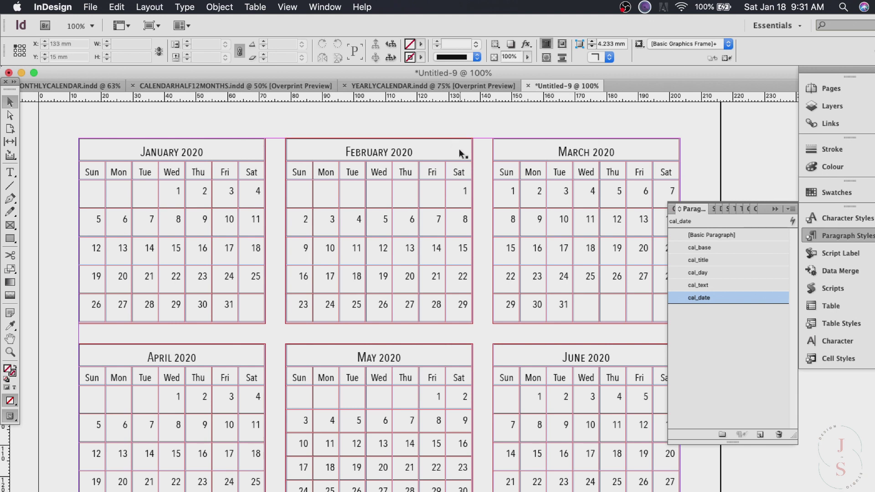
Compare against the finished YEARLYCALENDAR document, then show the Cell Styles panel in Untitled-9.
left_click(452, 85)
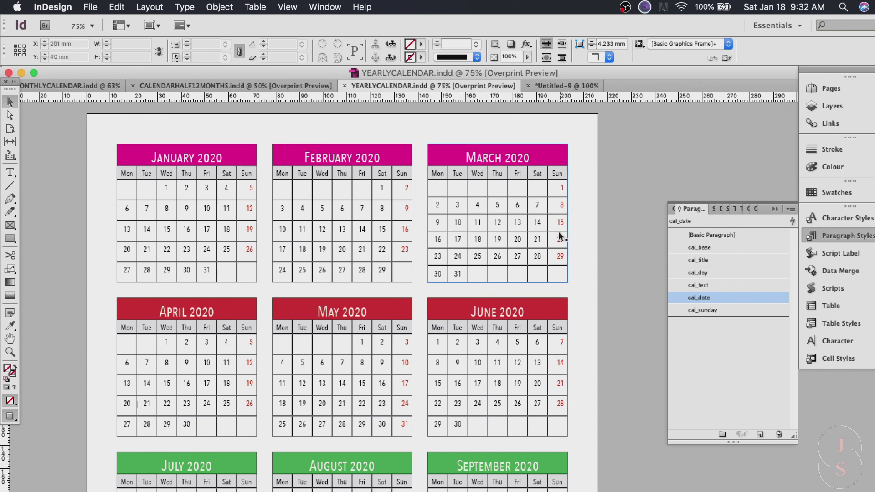
left_click(582, 86)
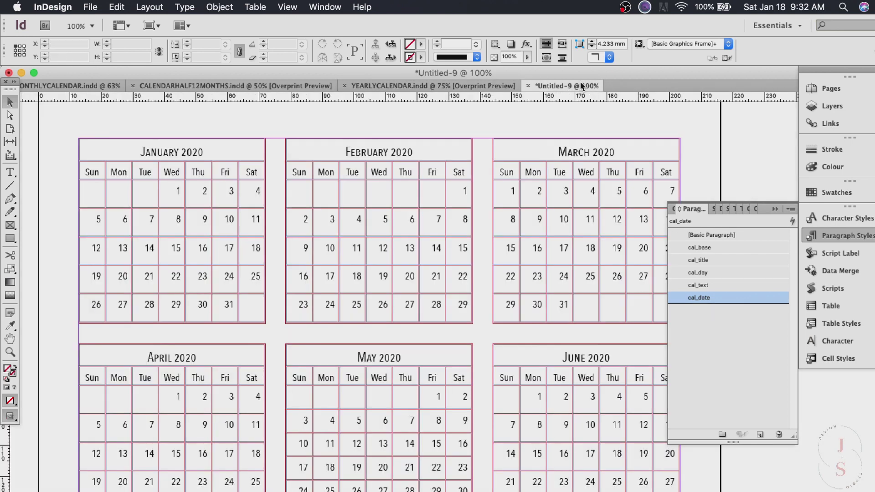
left_click(830, 362)
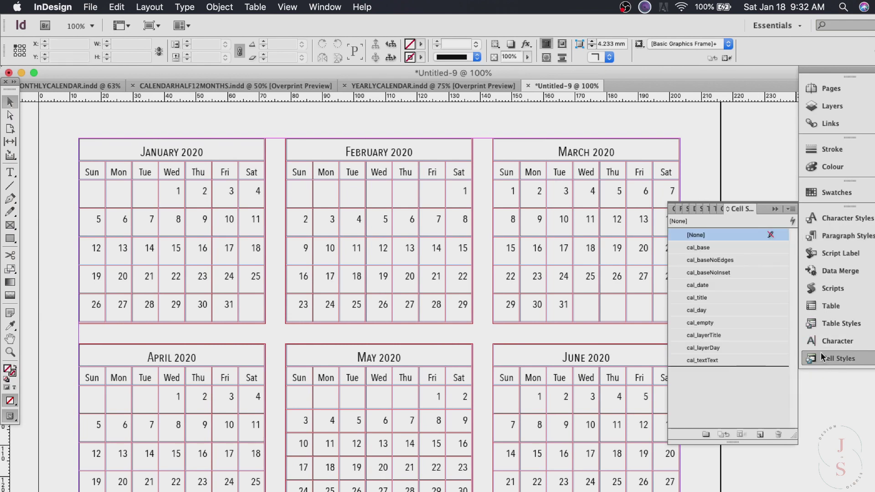
left_click(327, 7)
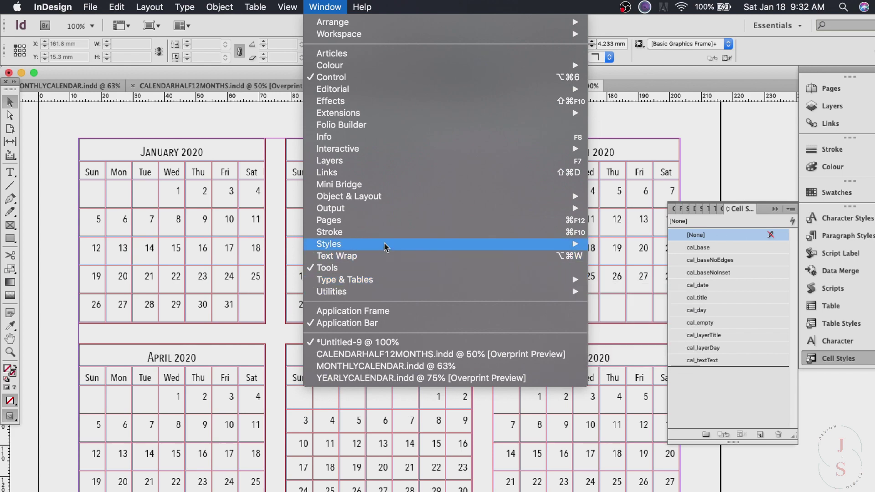
mouse_move(410, 247)
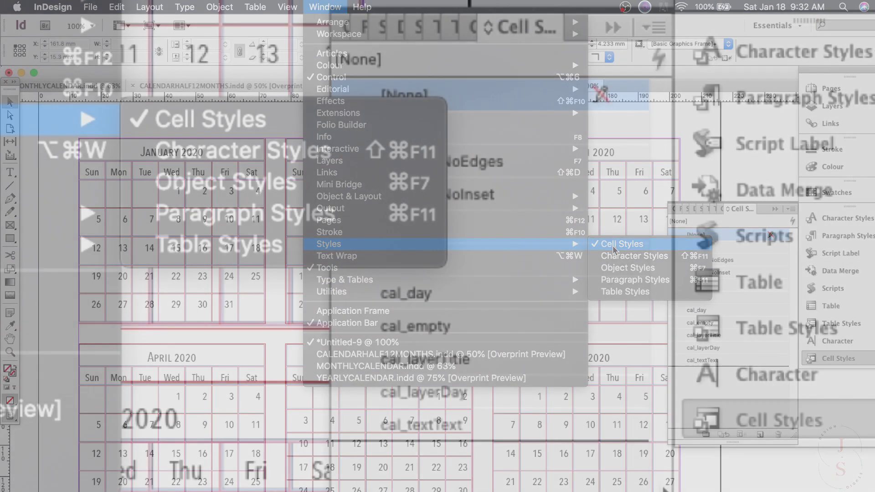
left_click(613, 247)
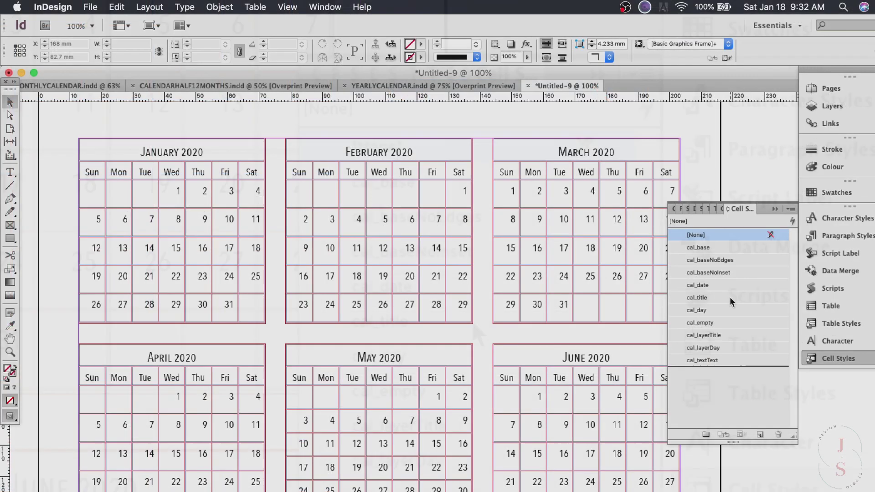
Give the cal_title cell style a magenta (C=0 M=100 Y=0 K=0) cell fill.
left_click(494, 259)
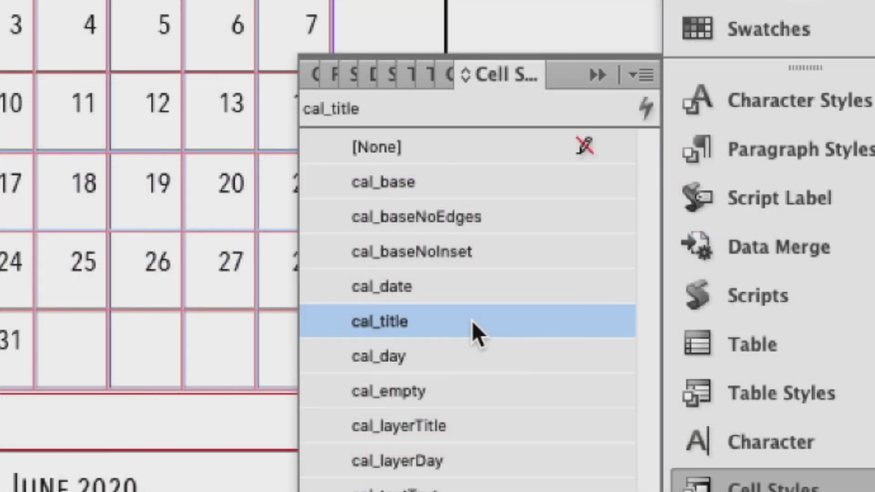
double_click(472, 321)
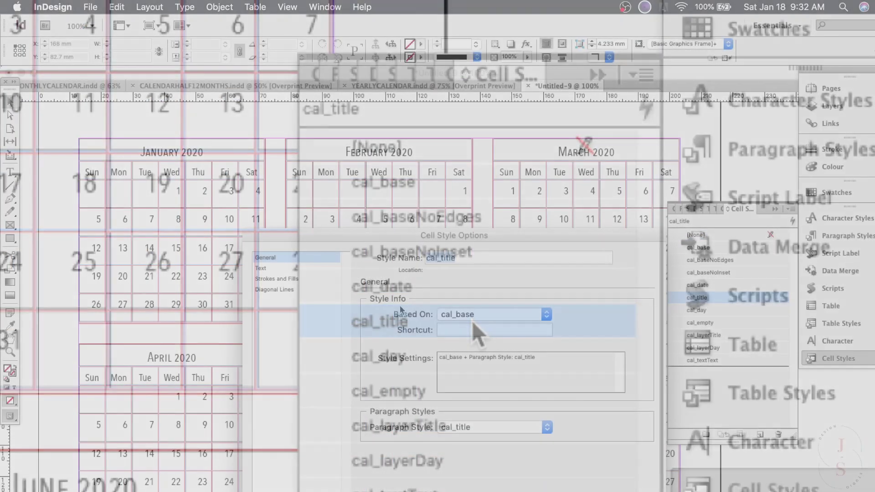
left_click(300, 278)
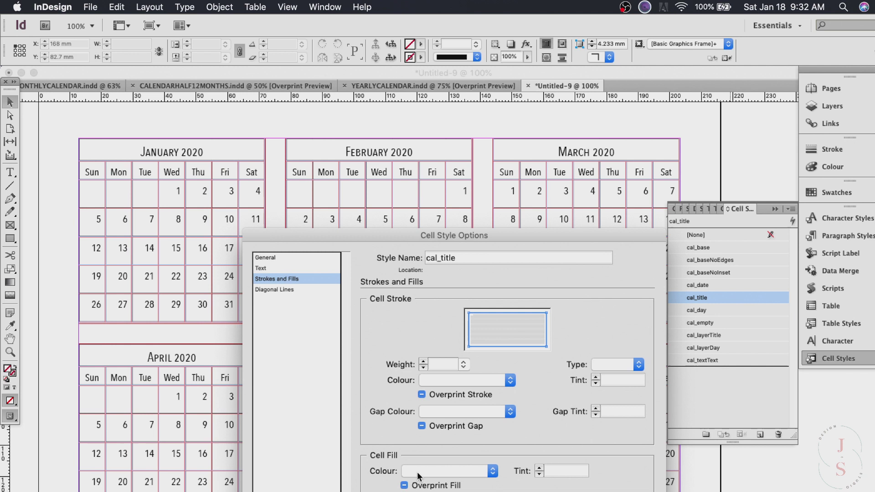
left_click(493, 472)
left_click(451, 396)
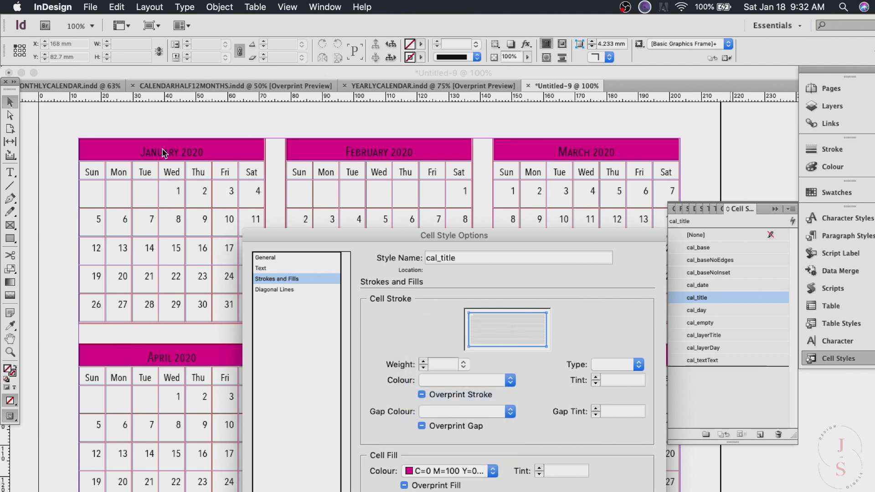
key("Return")
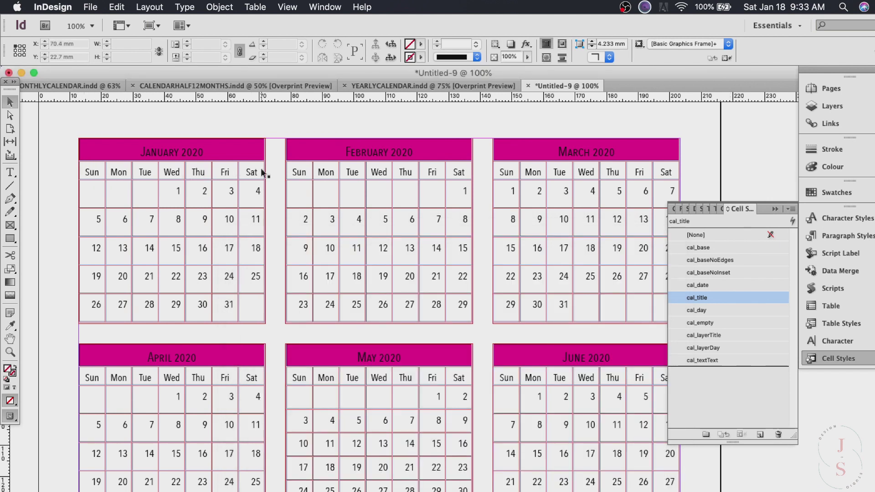
Give the cal_day cell style a [Black] cell fill at 10% tint.
double_click(741, 310)
left_click(293, 278)
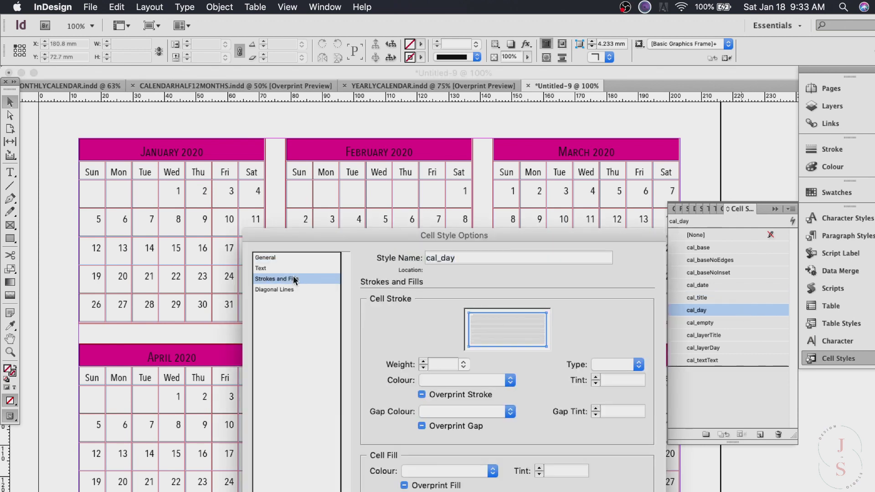
left_click(492, 472)
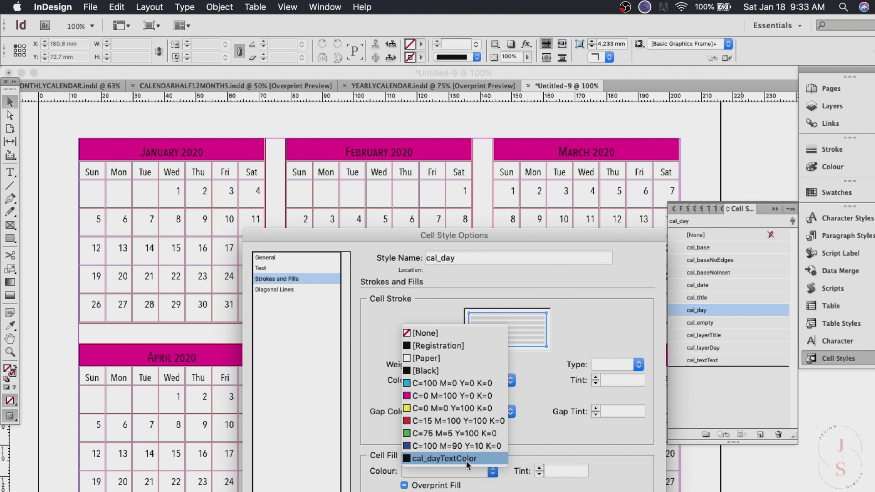
left_click(464, 373)
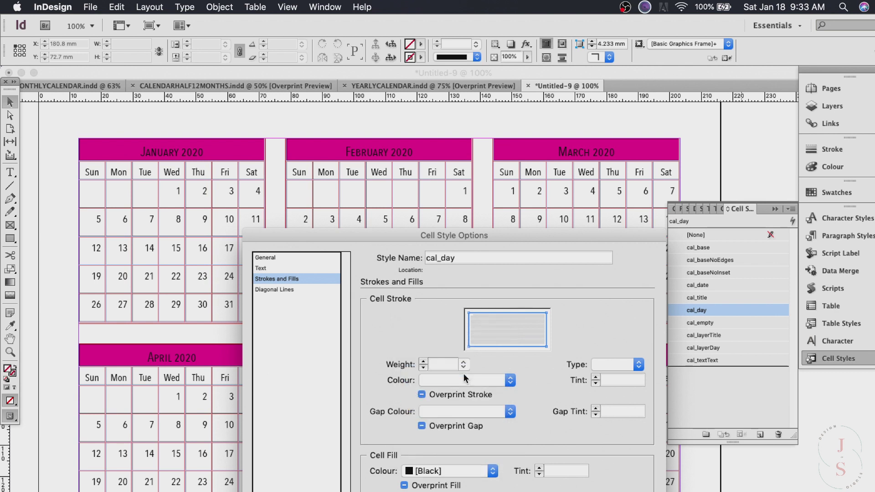
left_click(548, 472)
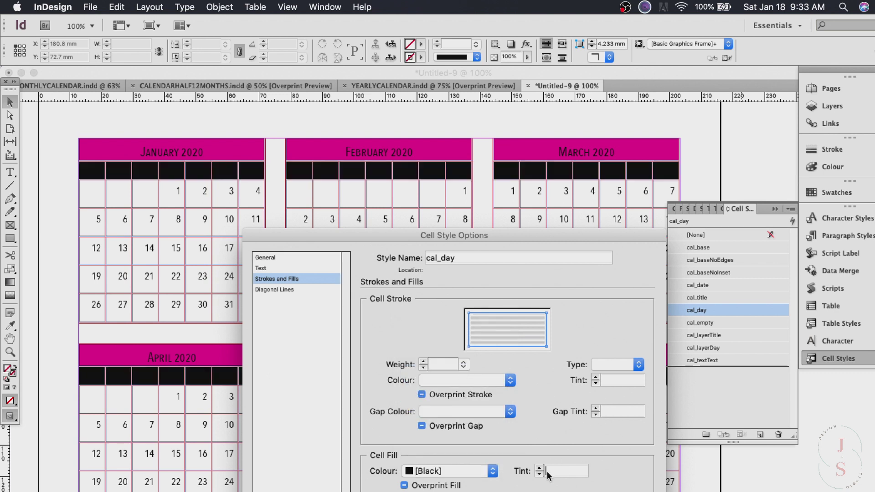
type("10")
key("Return")
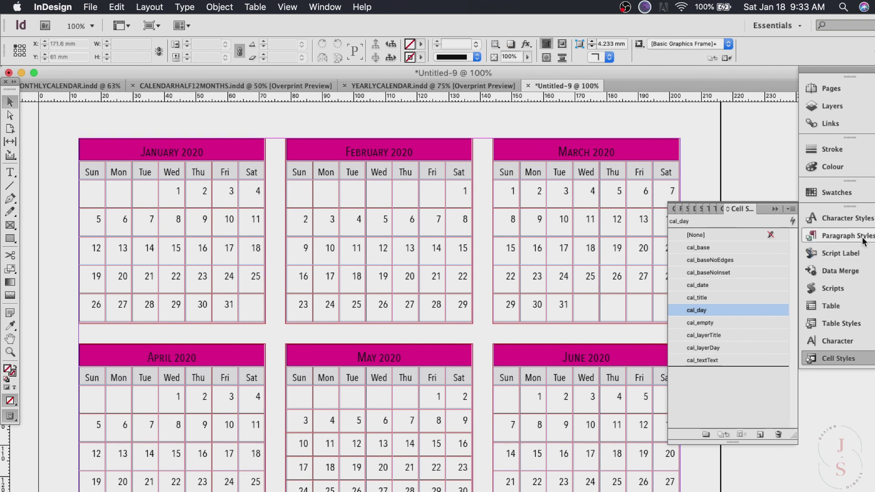
Set the cal_title paragraph style's character colour to [Paper] for white month titles.
left_click(847, 235)
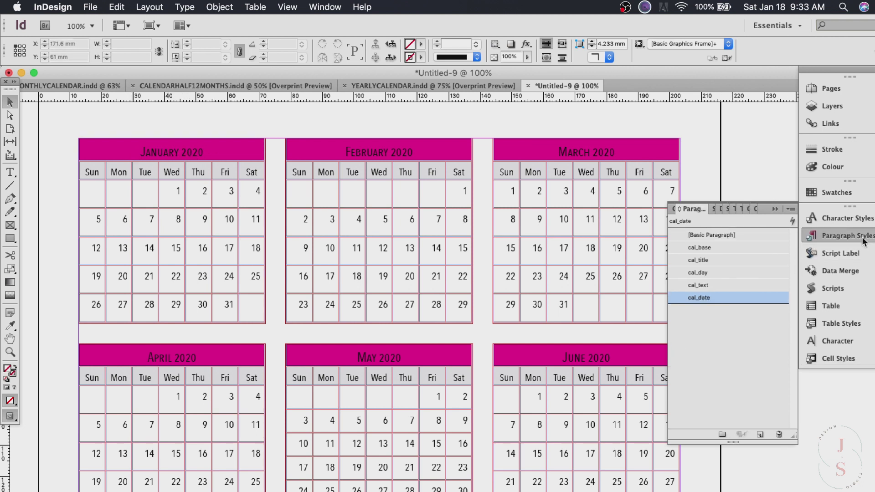
double_click(741, 260)
left_click(82, 307)
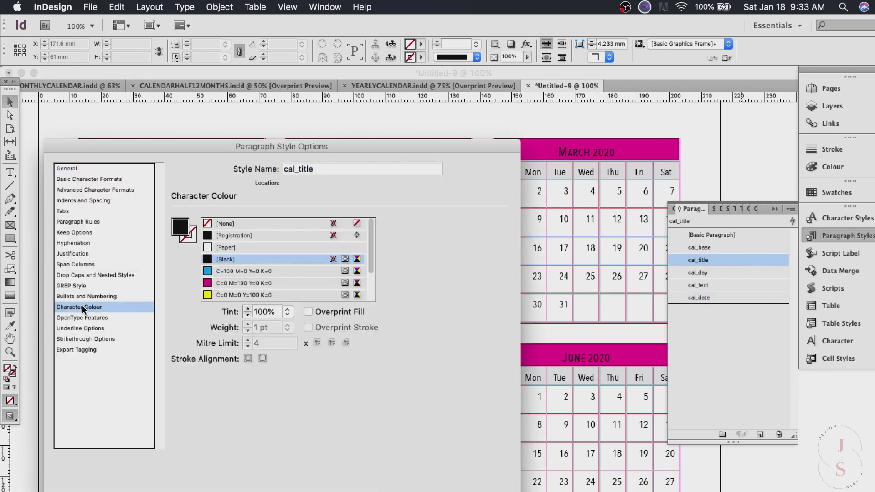
left_click(223, 248)
key("Return")
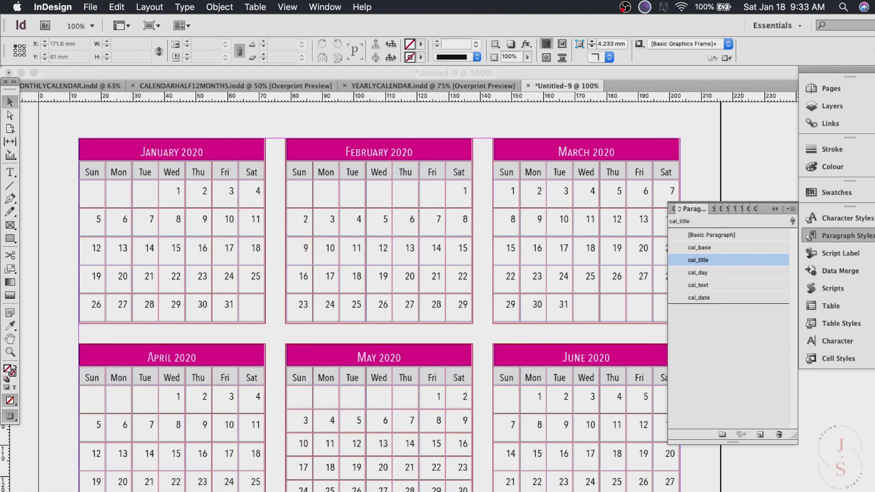
scroll(453, 431, "down", 3)
scroll(454, 431, "up", 3)
scroll(447, 439, "right", 3)
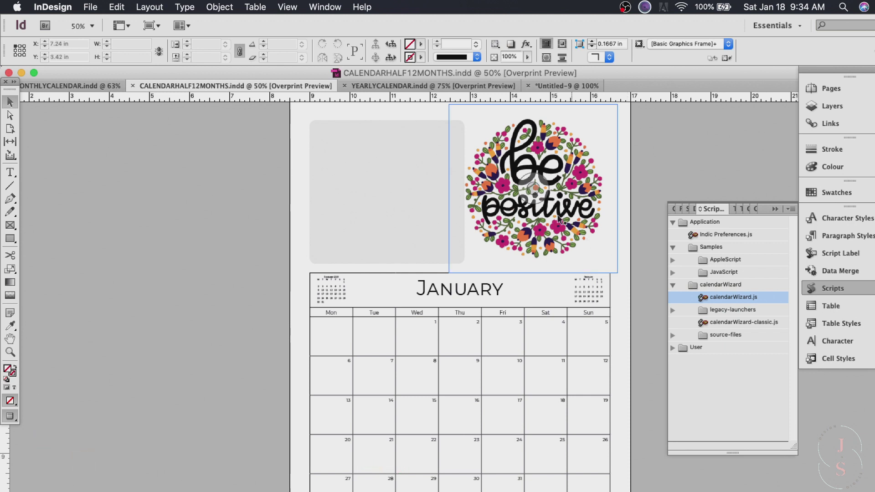
Zoom in on the December and February mini calendars of CALENDARHALF12MONTHS, then zoom back out.
left_click(332, 293)
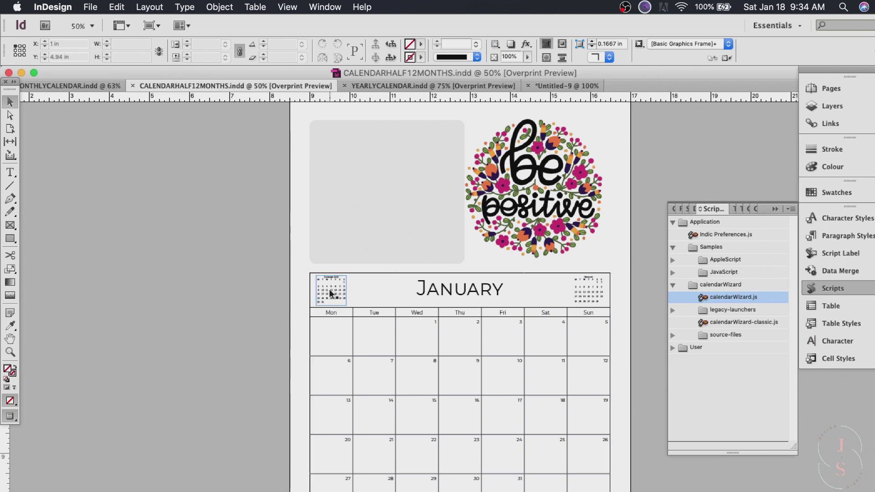
key("super+equal")
key("super+equal")
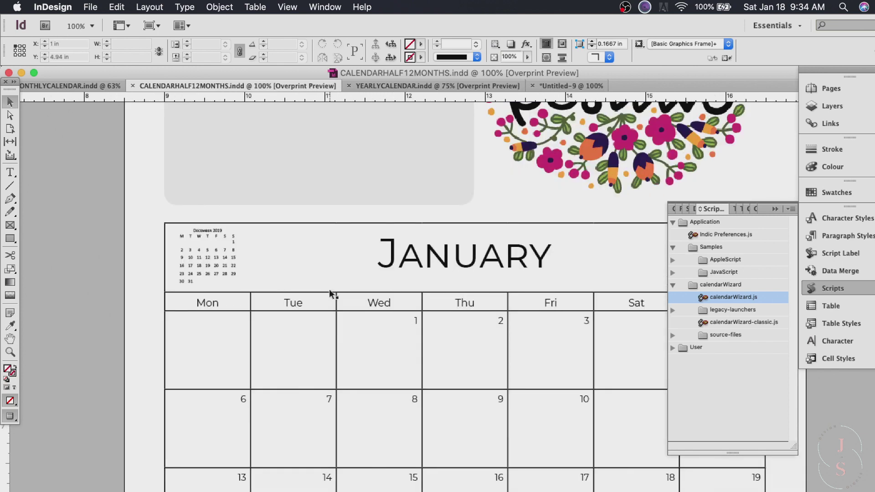
left_click(201, 212)
left_click(201, 239)
key("super+equal")
key("super+equal")
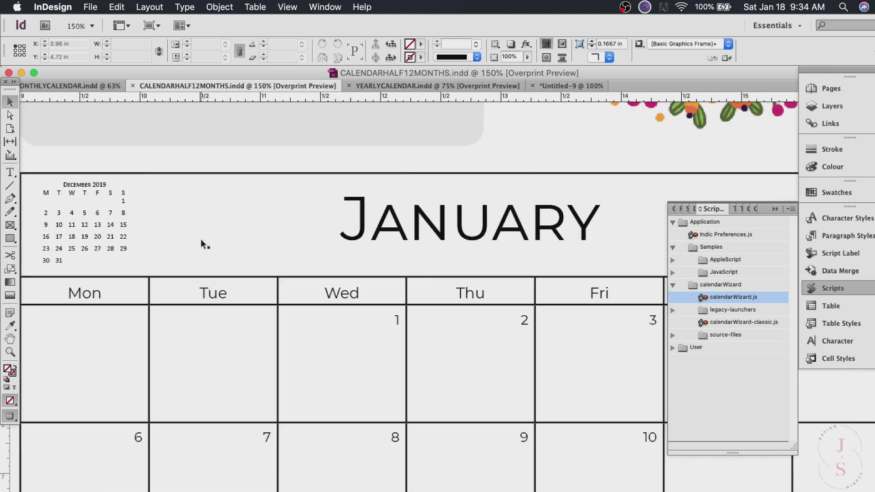
scroll(145, 221, "right", 10)
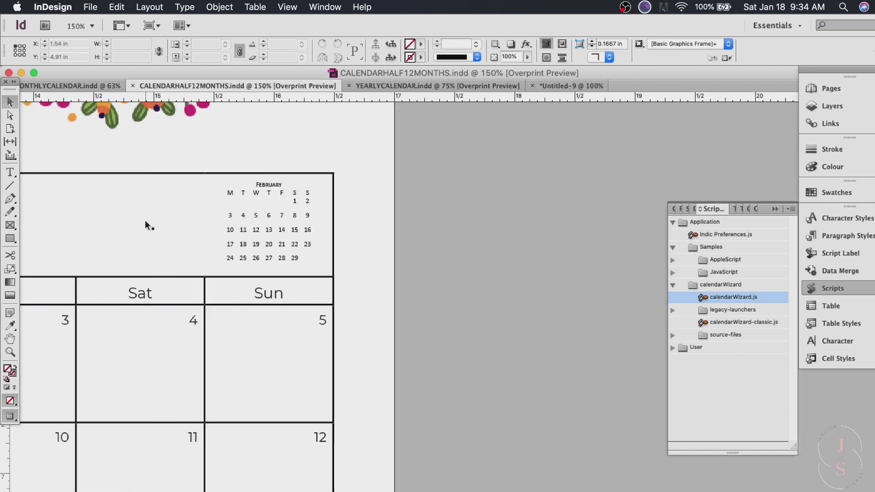
scroll(147, 226, "left", 8)
scroll(146, 225, "right", 5)
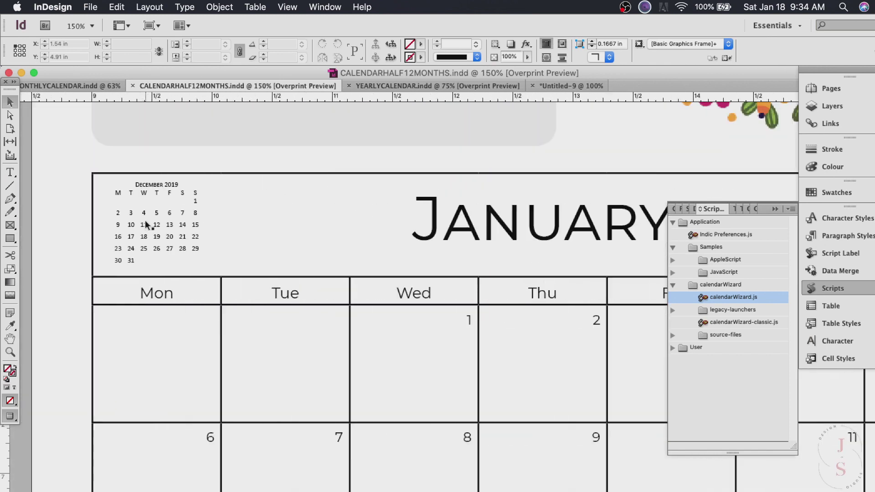
scroll(145, 220, "right", 10)
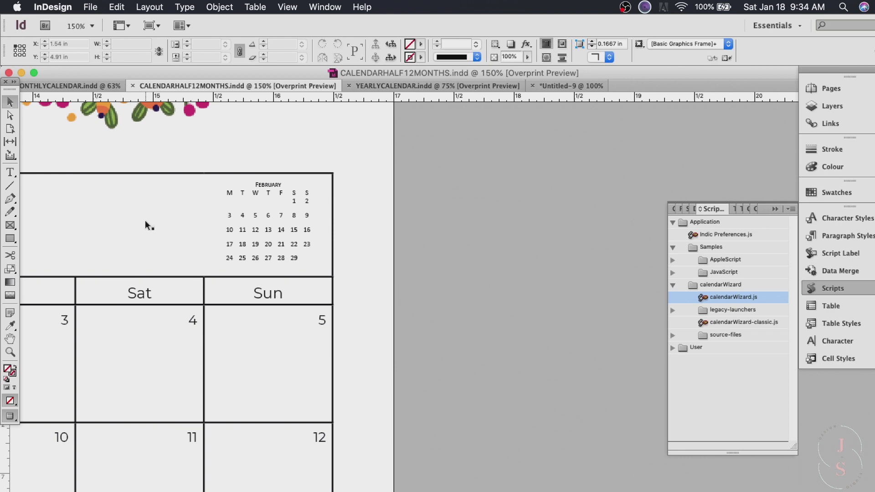
scroll(145, 220, "left", 4)
key("super+5")
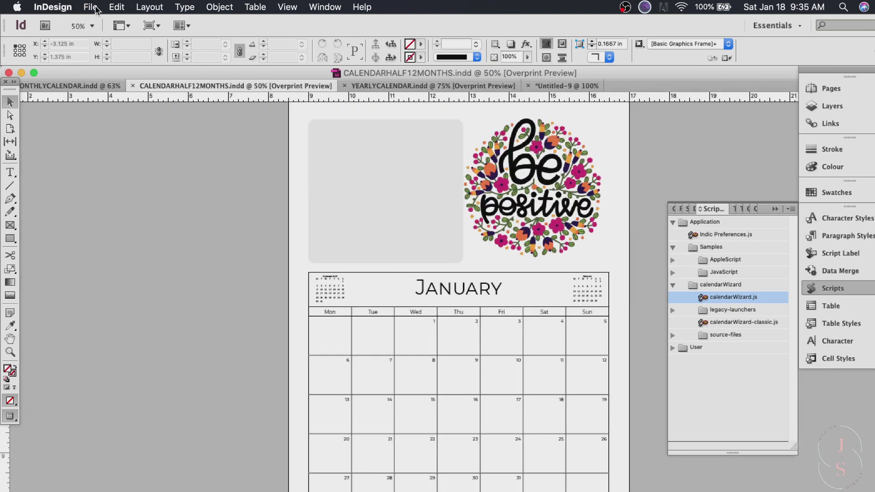
left_click(91, 7)
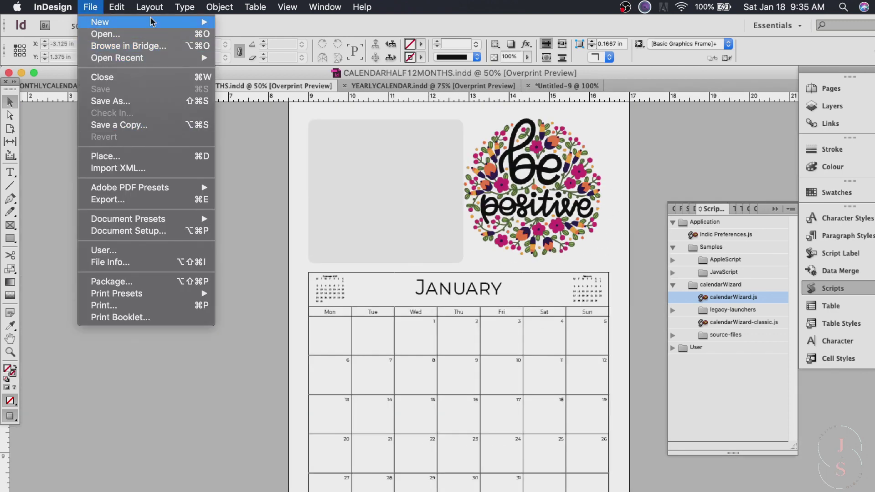
Create a Letter-size document with unlinked margins and a 4.5 in top margin.
mouse_move(151, 22)
left_click(255, 23)
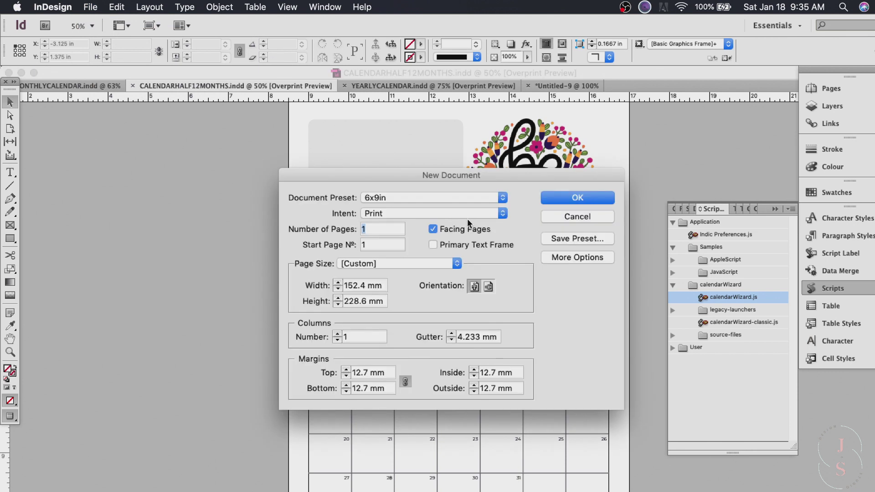
left_click(389, 263)
left_click(356, 129)
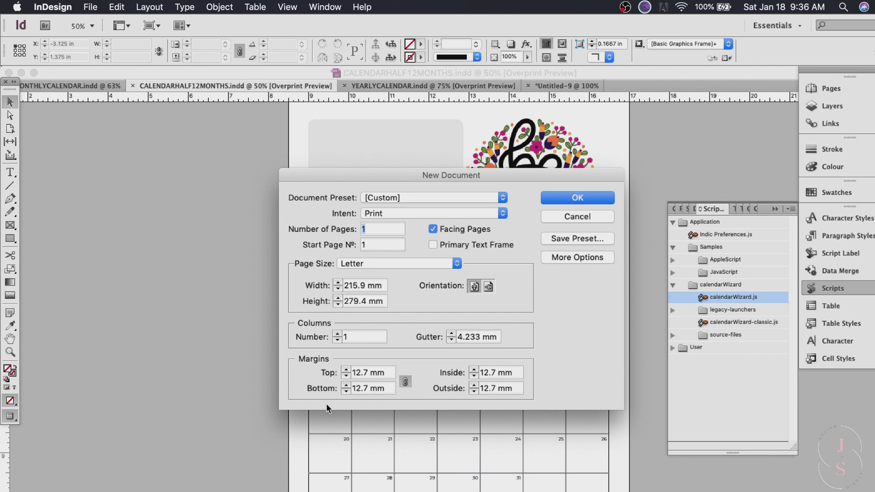
left_click(405, 381)
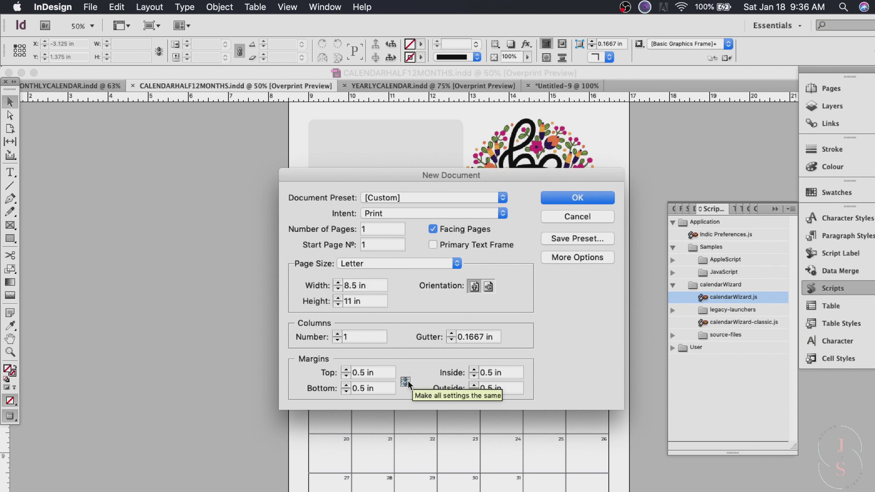
left_click(364, 385)
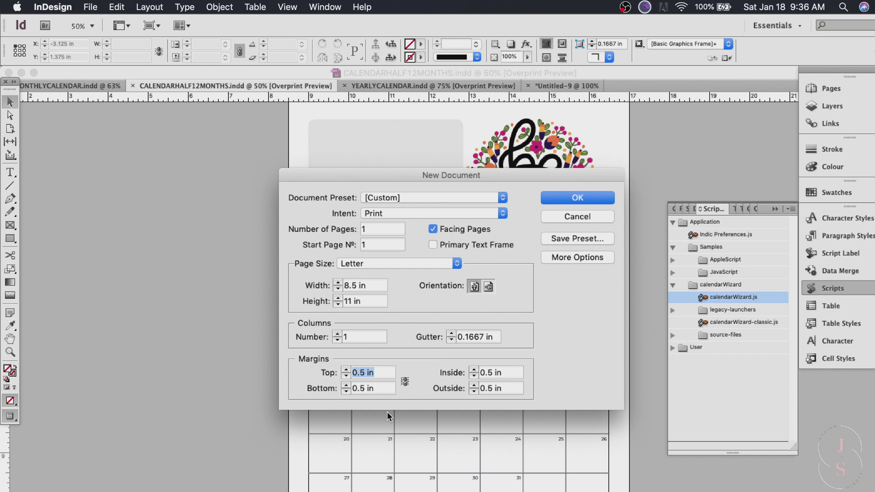
type("4.5in")
left_click(587, 197)
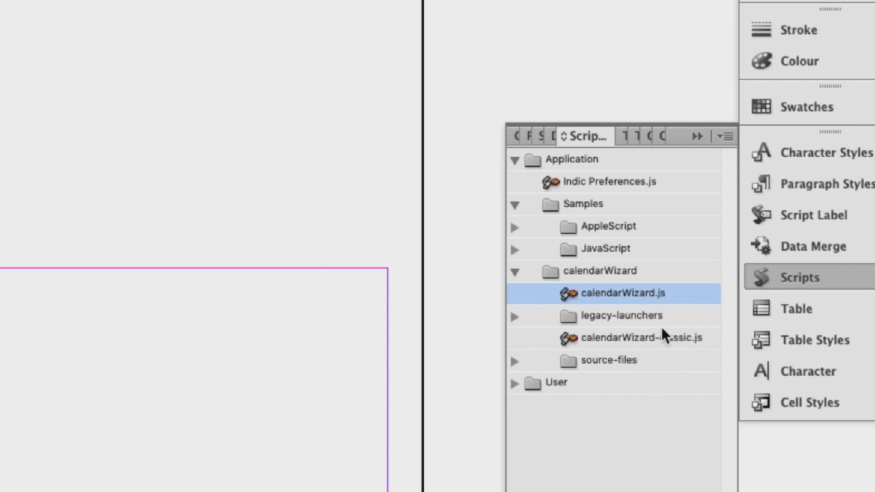
Run the calendarWizard.js script from the calendarWizard folder in the Scripts panel.
double_click(690, 297)
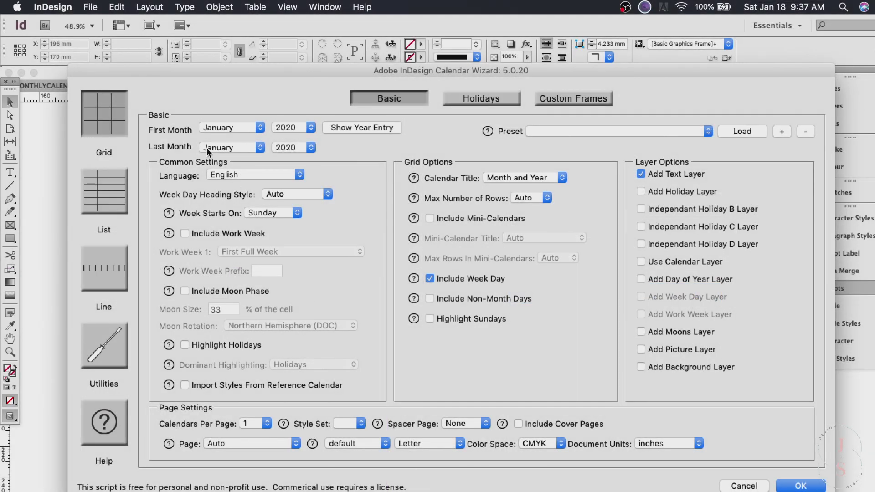
Set the wizard to January–December 2020 with Mid: Sun headings, Sunday week start, month-titled mini-calendars and highlighted Sundays.
left_click(258, 149)
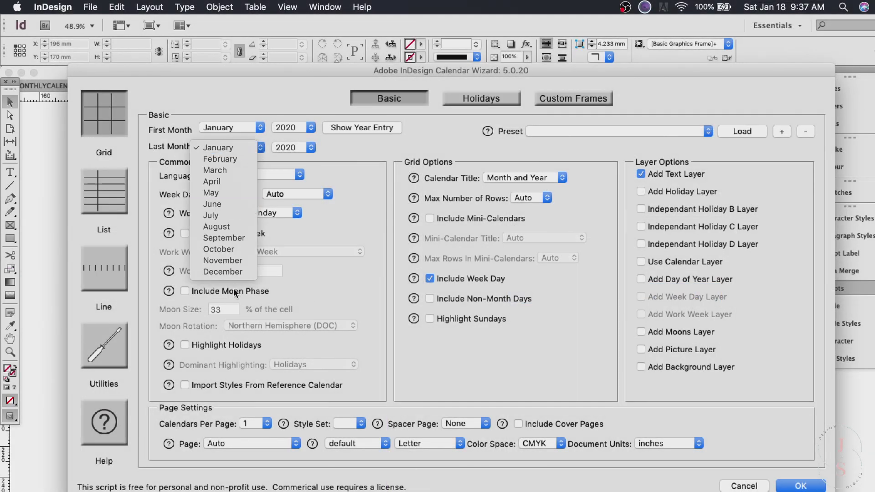
left_click(234, 273)
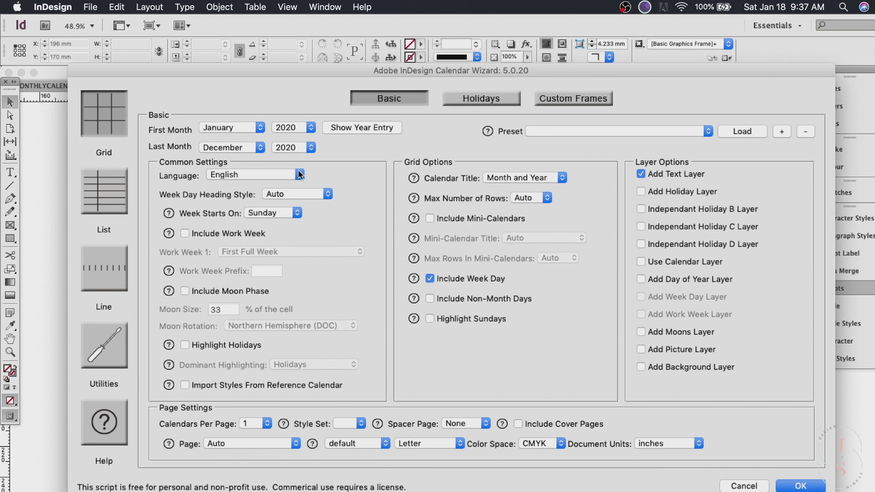
left_click(301, 194)
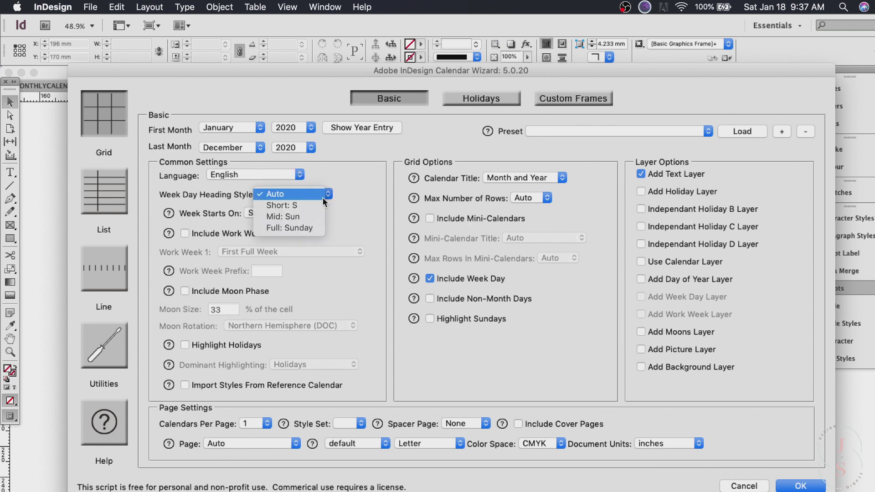
left_click(301, 216)
left_click(292, 216)
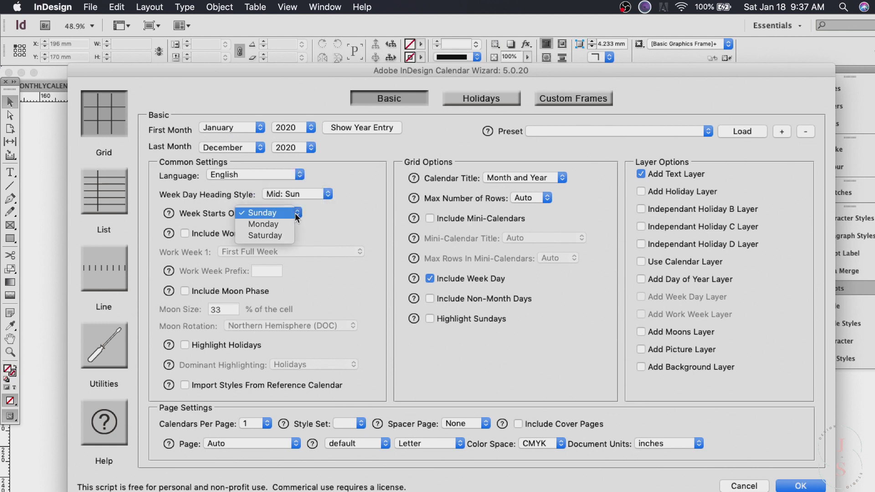
left_click(294, 212)
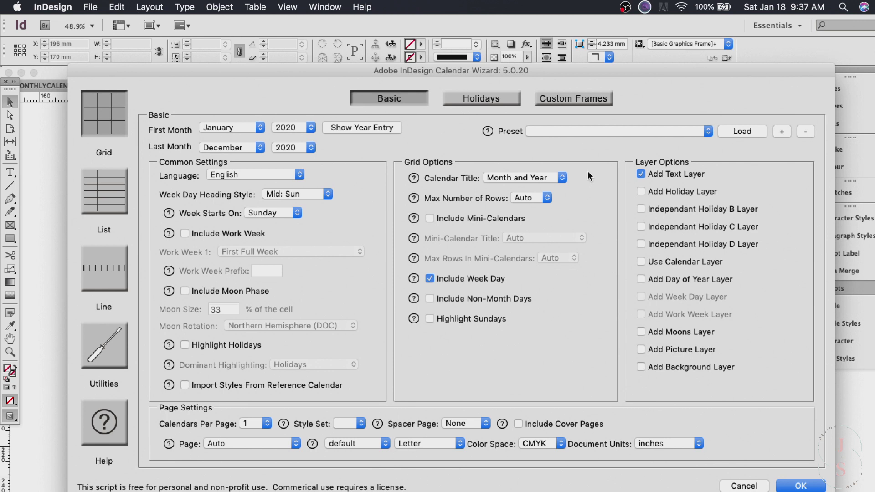
left_click(429, 217)
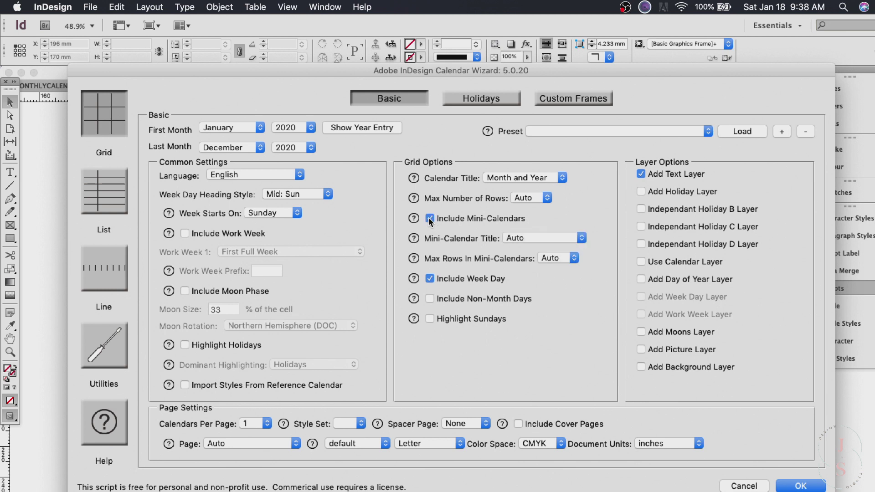
left_click(540, 237)
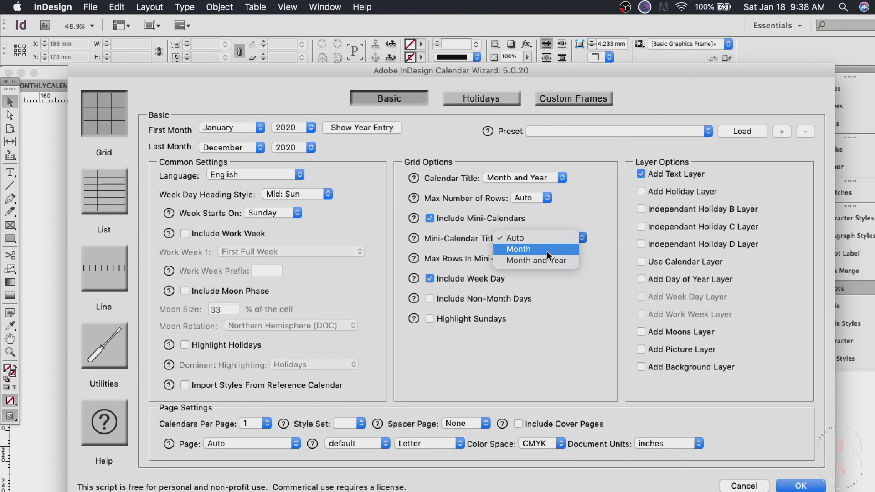
left_click(547, 251)
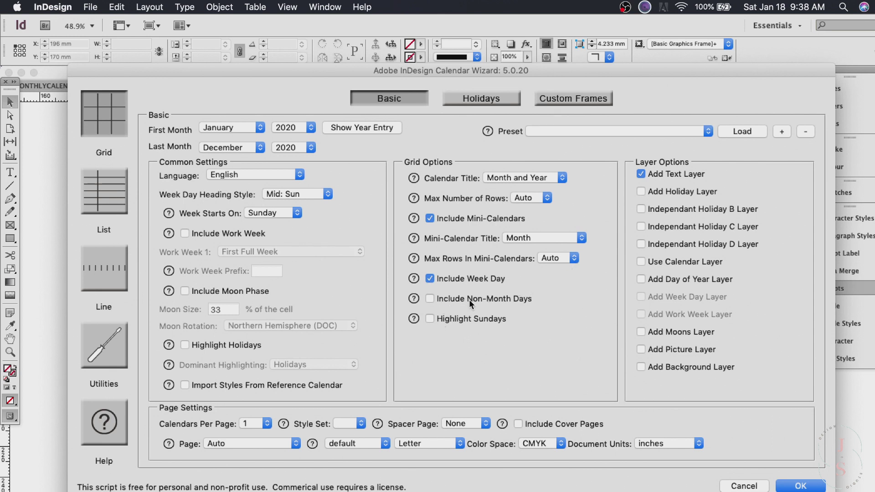
left_click(429, 318)
Generate the calendars with 1 calendar per page into the Current Document.
left_click(268, 425)
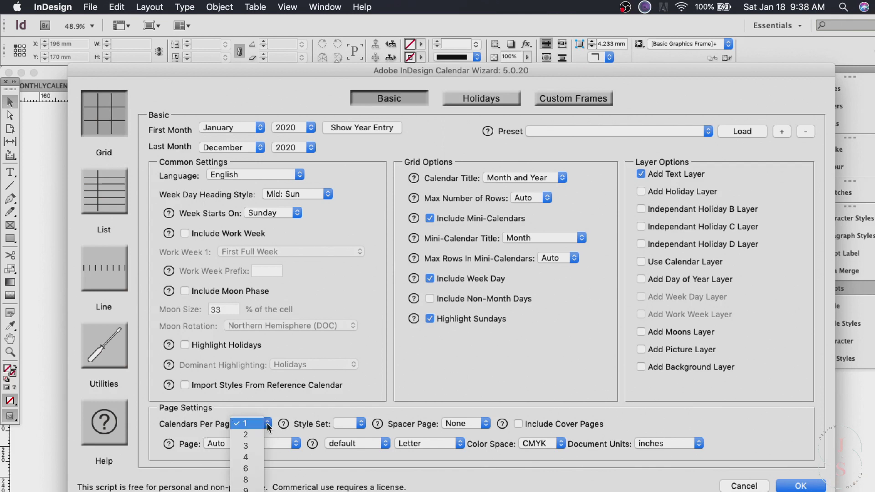
left_click(268, 427)
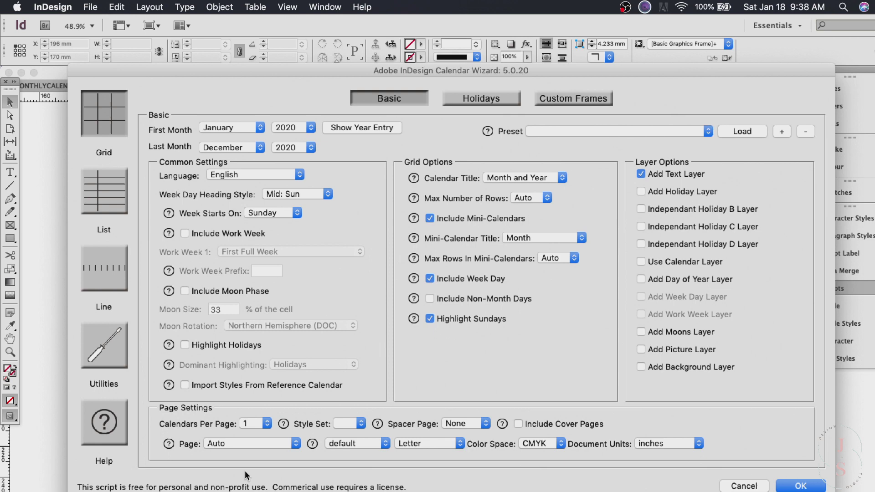
left_click(297, 444)
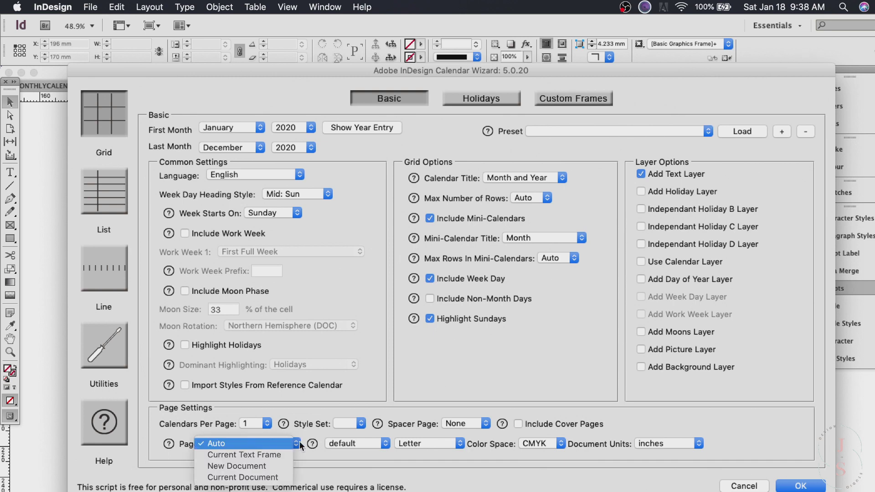
left_click(274, 479)
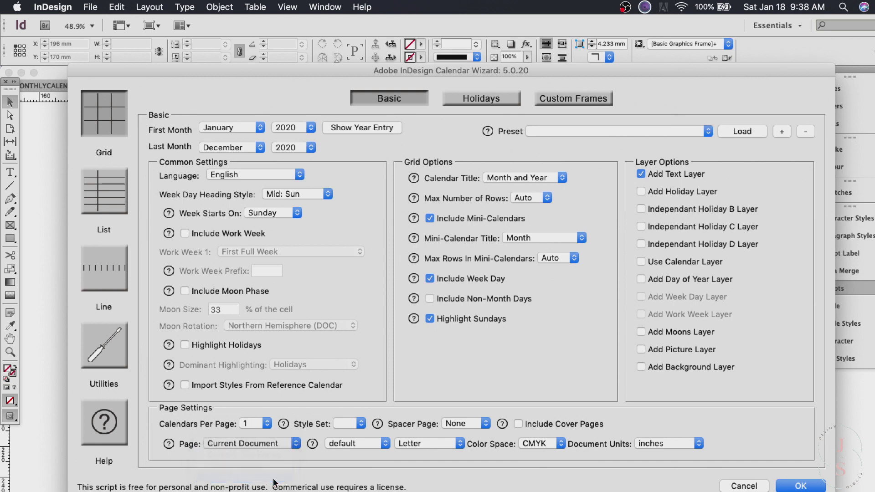
left_click(801, 485)
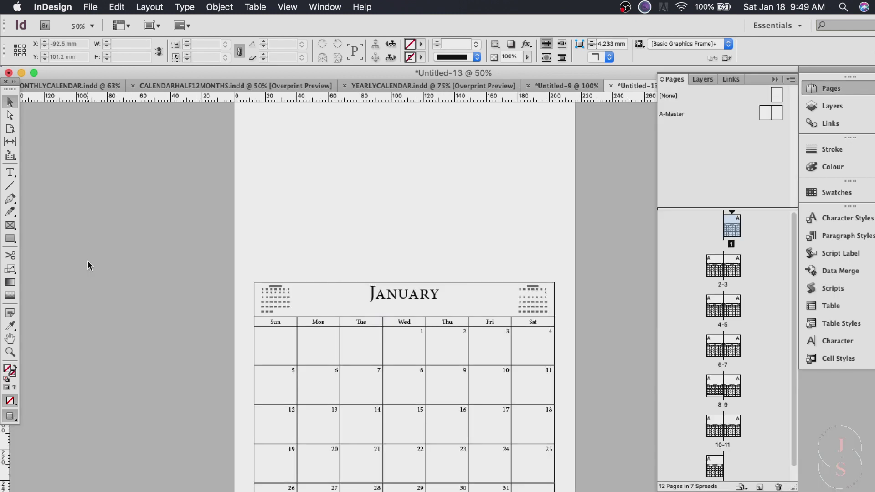
scroll(177, 354, "down", 10)
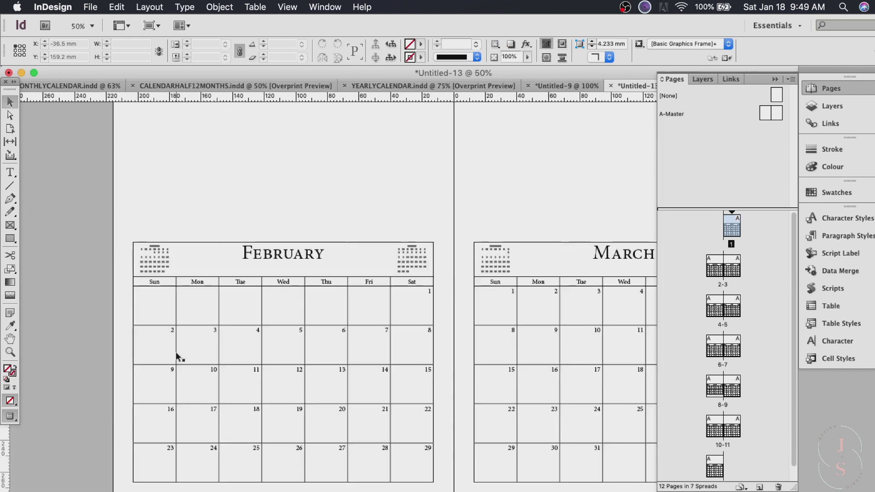
scroll(176, 356, "up", 1)
scroll(177, 355, "right", 2)
scroll(177, 355, "down", 6)
scroll(178, 356, "up", 6)
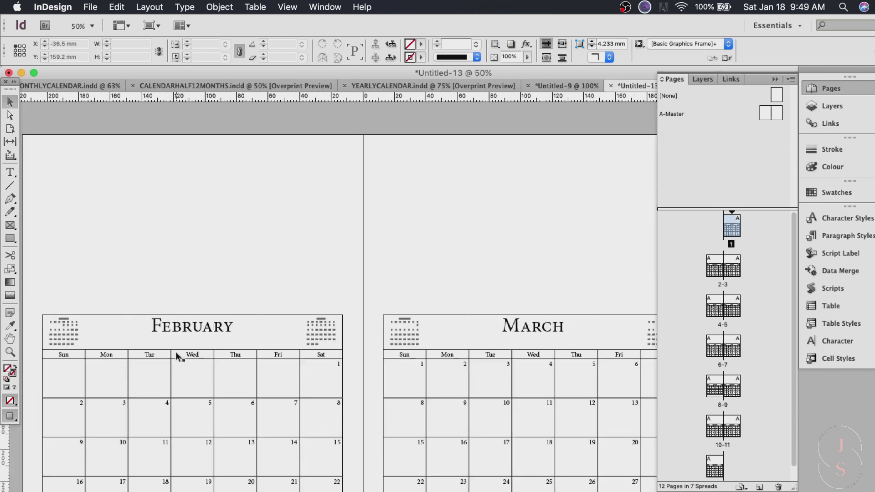
scroll(178, 356, "down", 20)
scroll(177, 357, "left", 2)
scroll(178, 356, "up", 20)
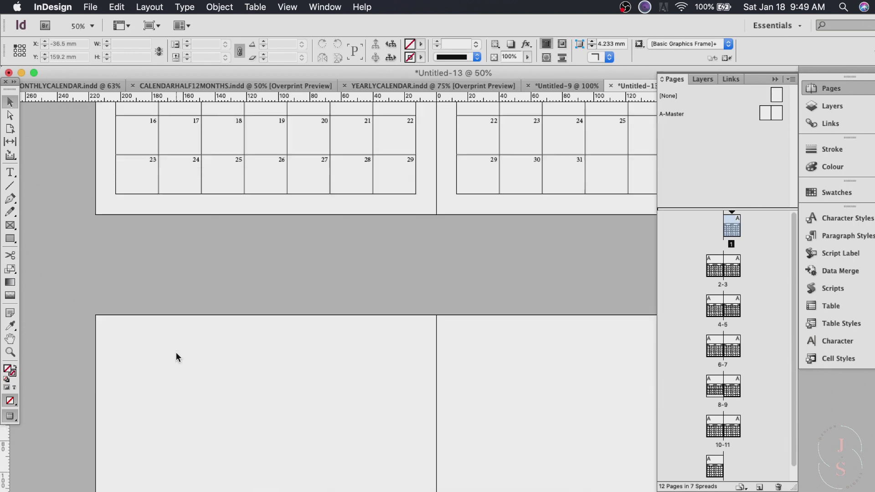
scroll(177, 356, "up", 5)
scroll(182, 355, "up", 4)
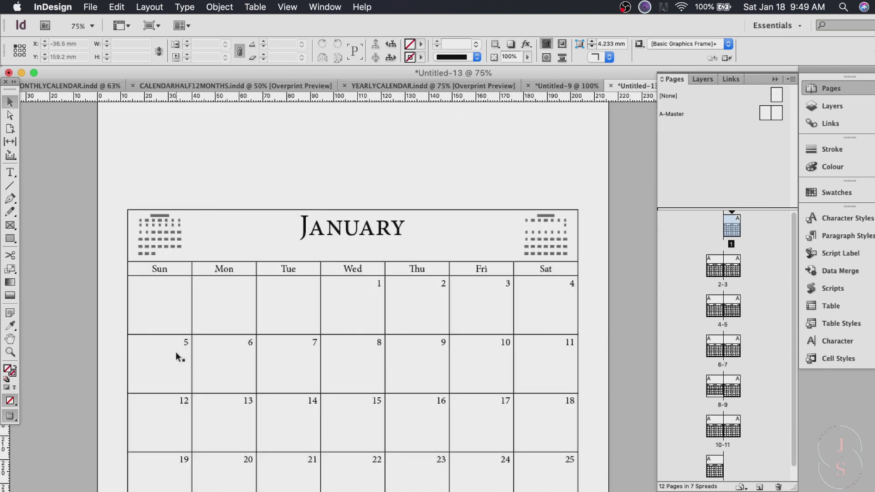
scroll(436, 349, "right", 10)
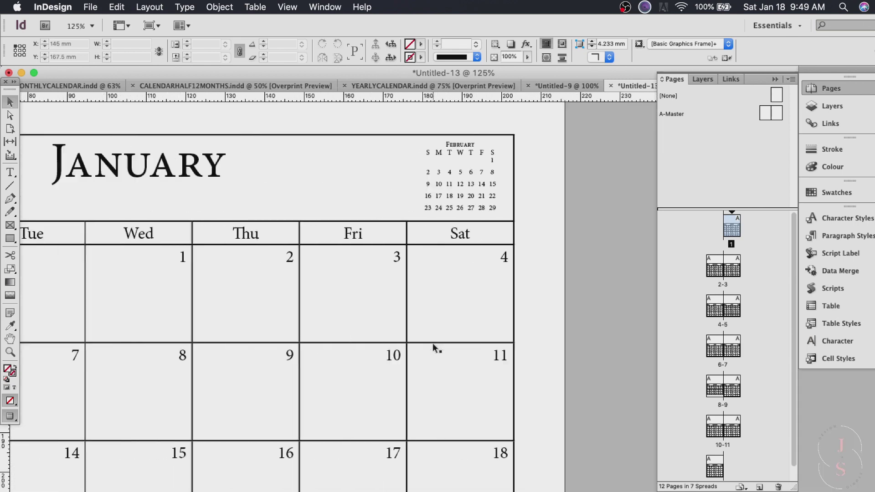
scroll(436, 349, "left", 4)
scroll(434, 347, "left", 4)
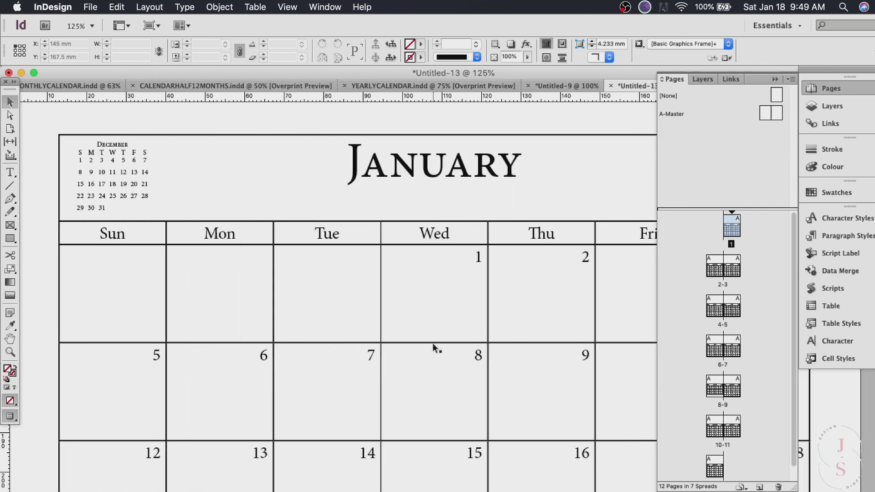
scroll(416, 307, "down", 4)
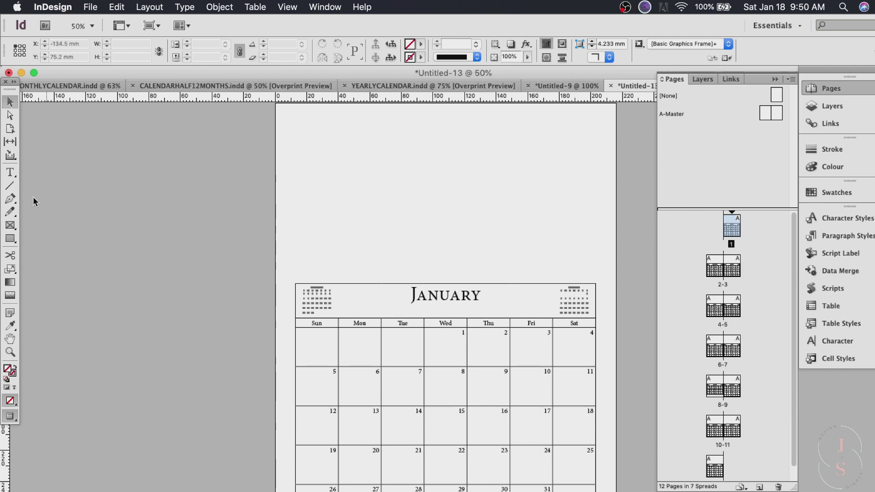
Draw a rectangle above the calendar's left side and fill it with [Black] at 10% tint.
left_click(9, 239)
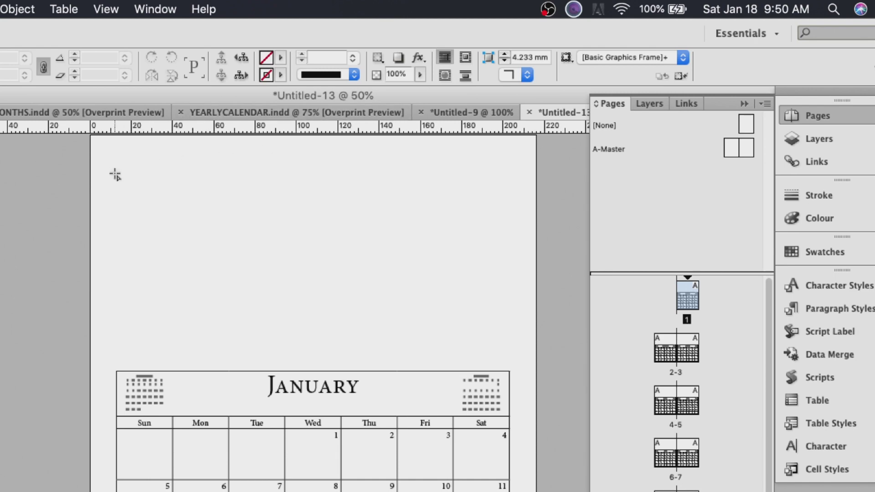
left_click_drag(117, 167, 290, 363)
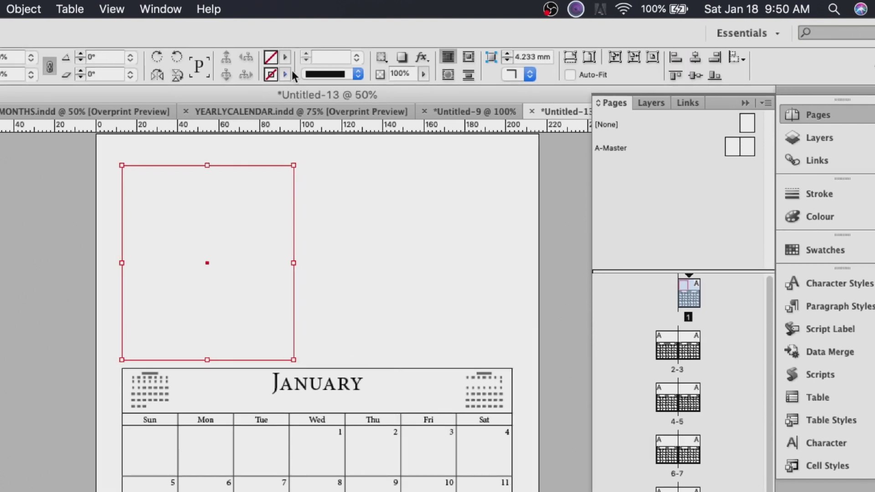
left_click(286, 57)
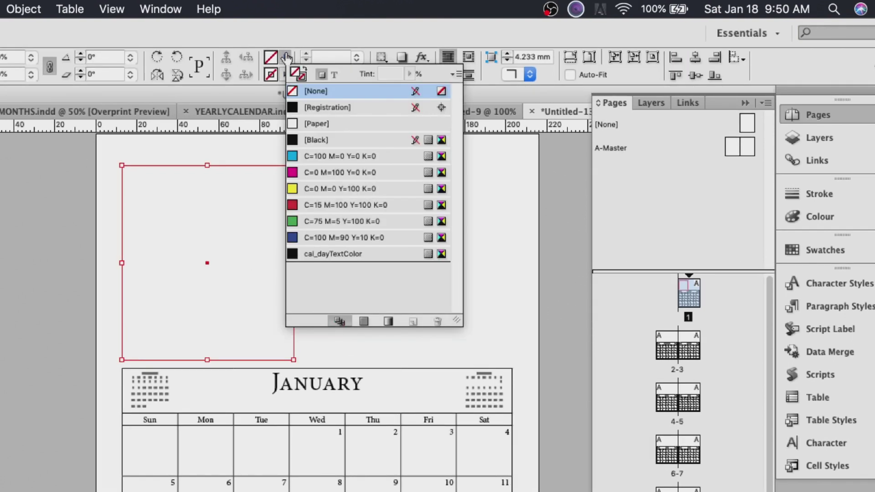
left_click(344, 140)
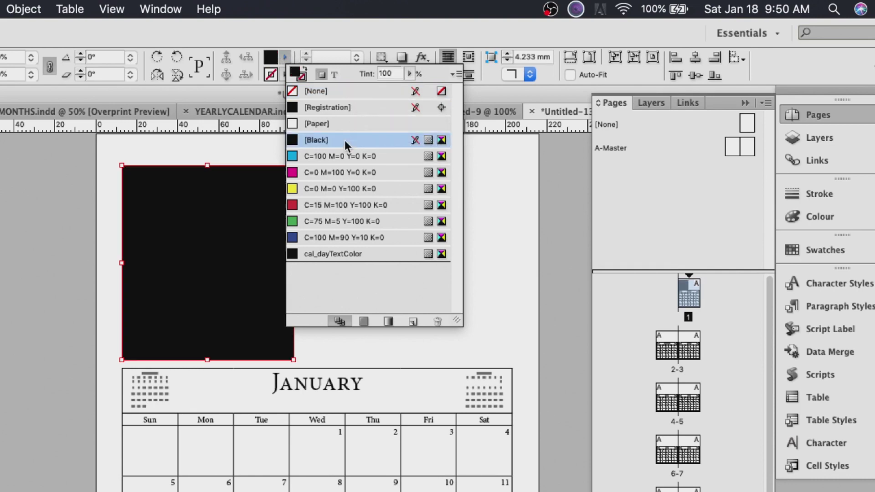
double_click(393, 73)
type("10")
key("Return")
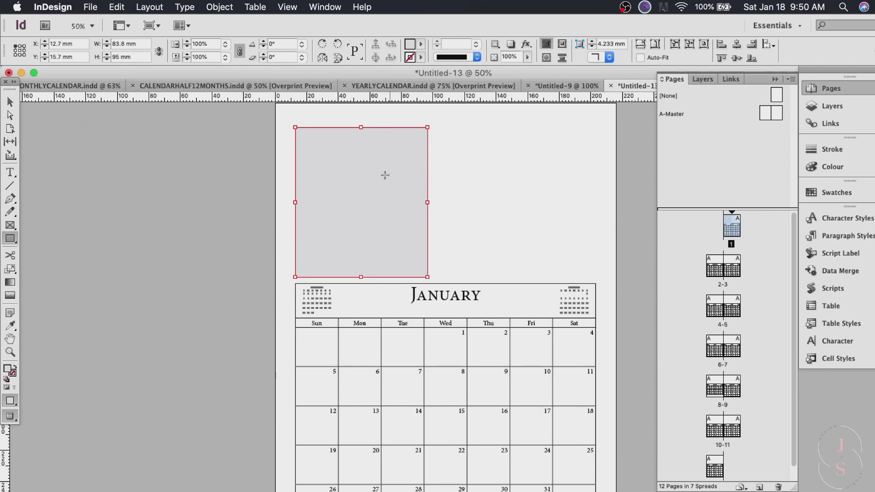
Draw a 101.2 × 95 mm rectangle frame right of the grey rectangle, up to the margin.
left_click(10, 227)
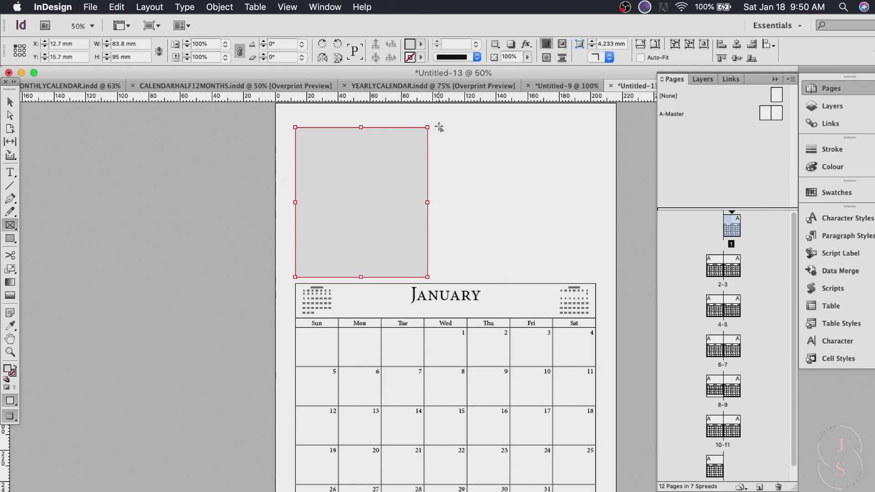
left_click_drag(436, 127, 596, 278)
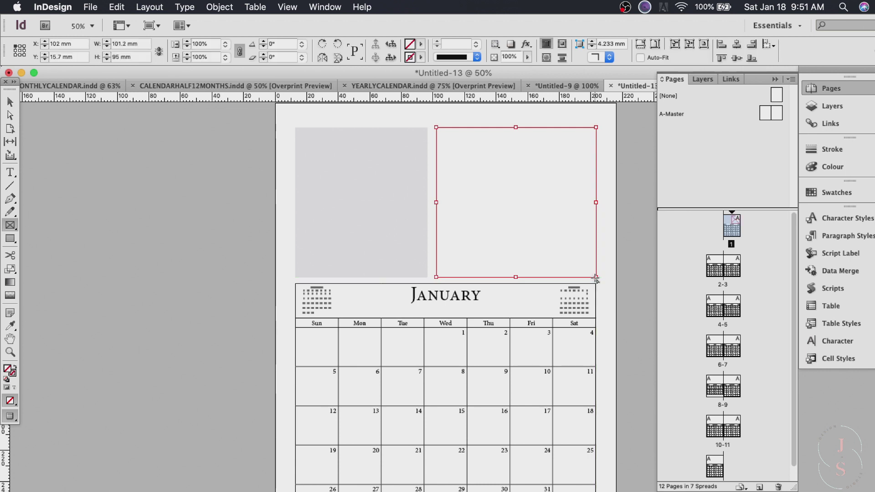
Place bepositive.png from Documents > ELEMENTS into the selected right-hand frame.
key("super+d")
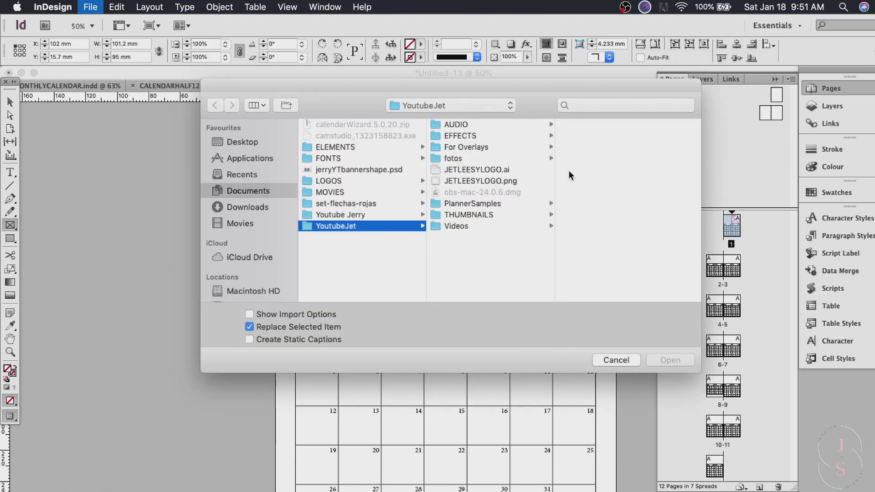
left_click(623, 360)
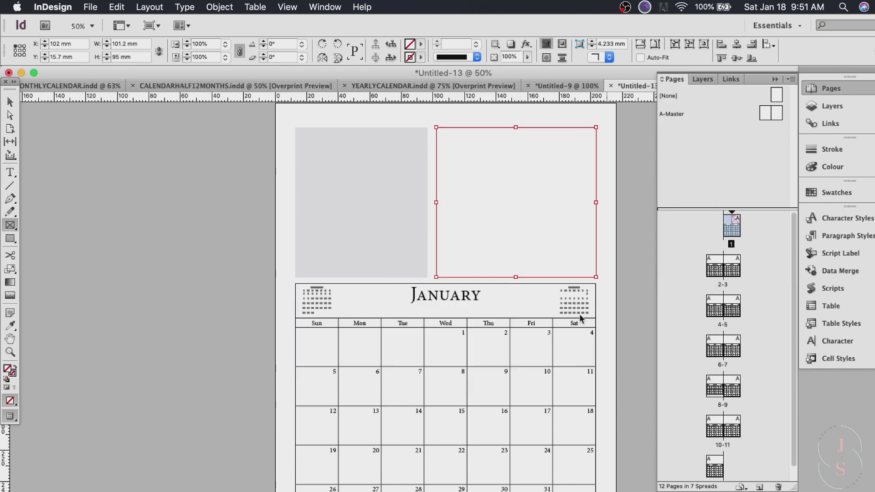
left_click(91, 8)
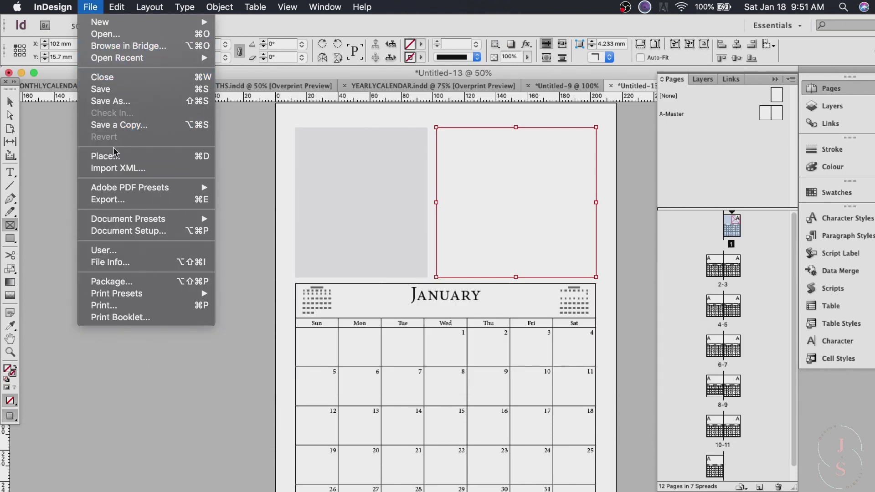
left_click(105, 157)
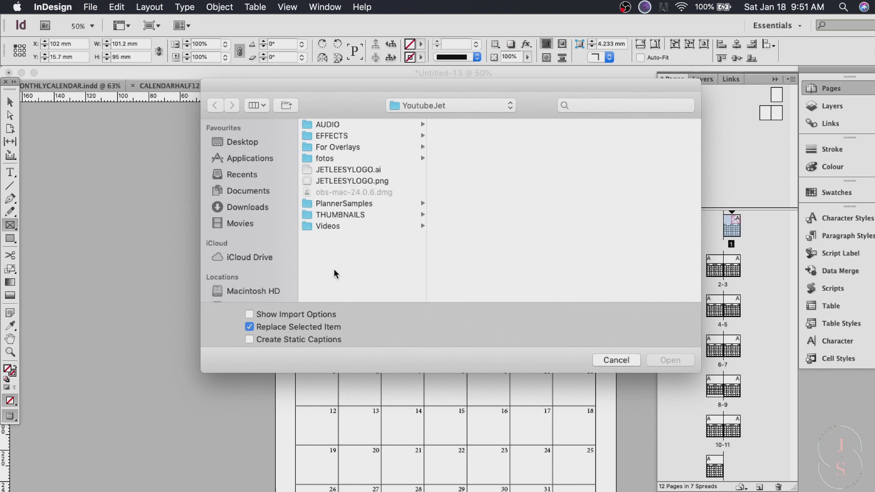
left_click(258, 190)
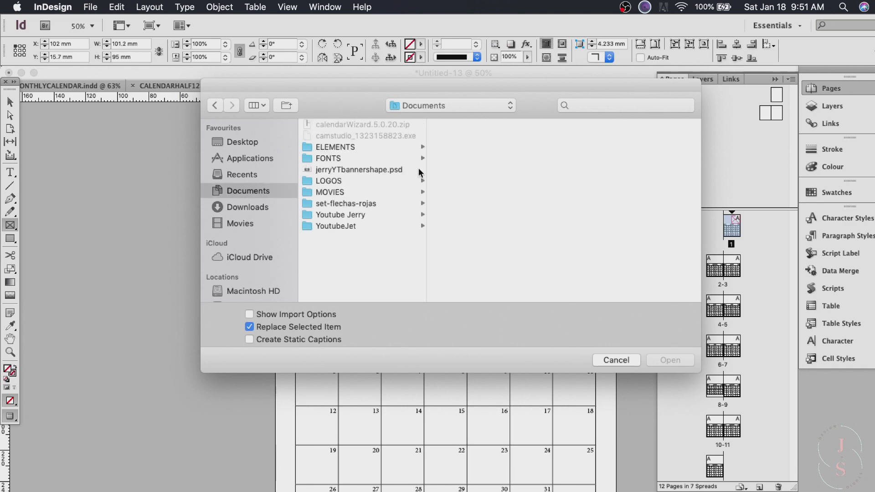
left_click(395, 148)
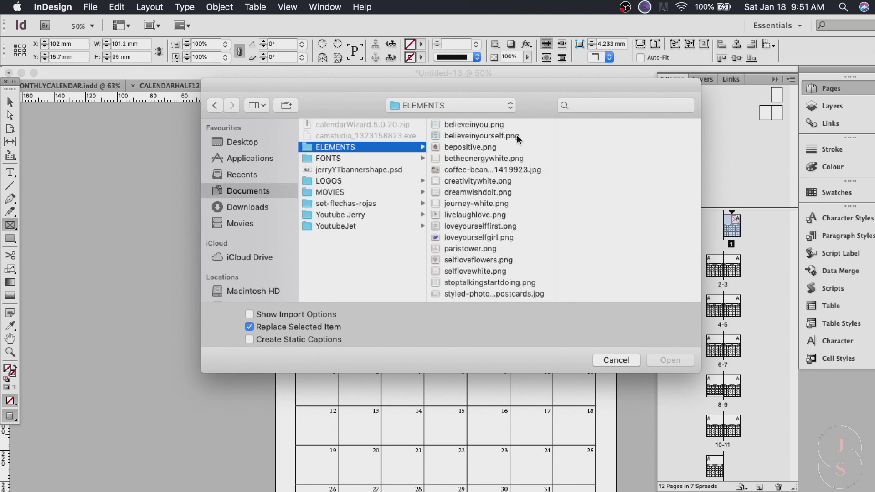
left_click(480, 148)
left_click(671, 361)
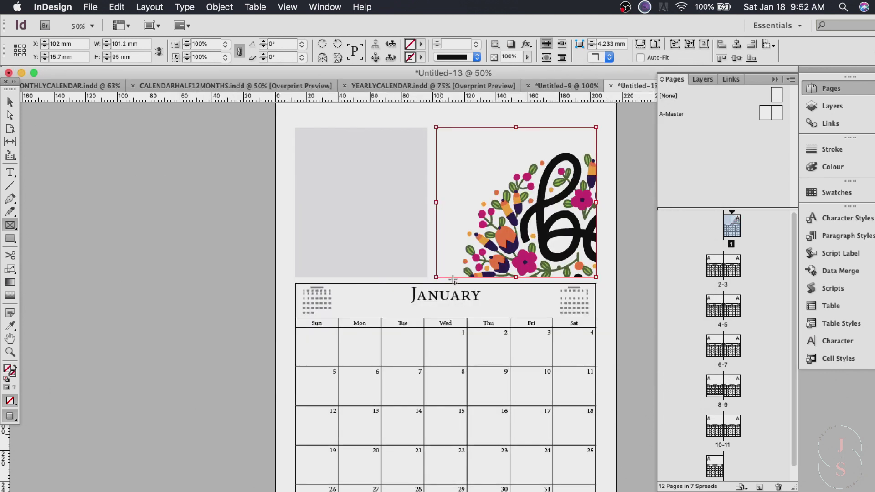
Fit the be positive artwork proportionally inside its frame, then deselect.
key("v")
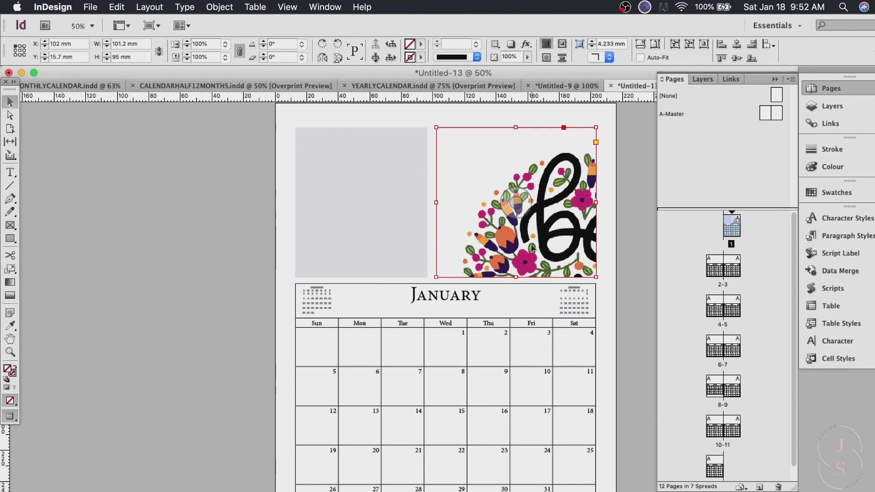
right_click(537, 238)
mouse_move(561, 419)
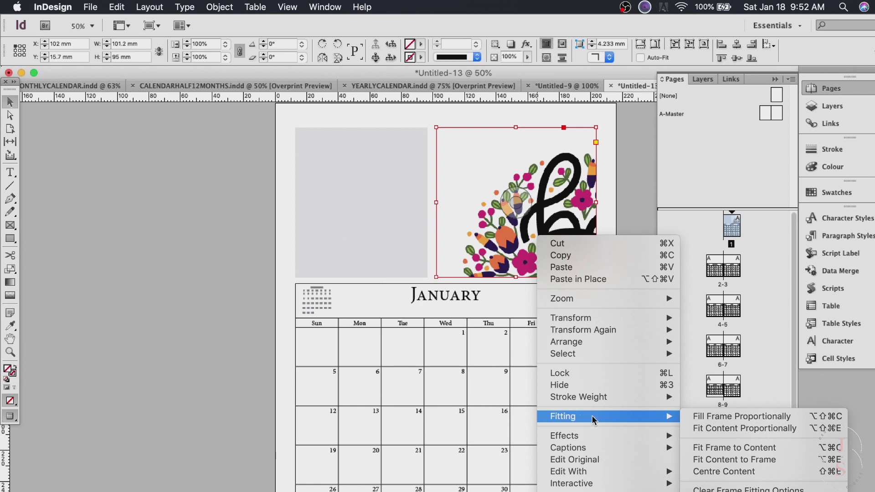
left_click(714, 429)
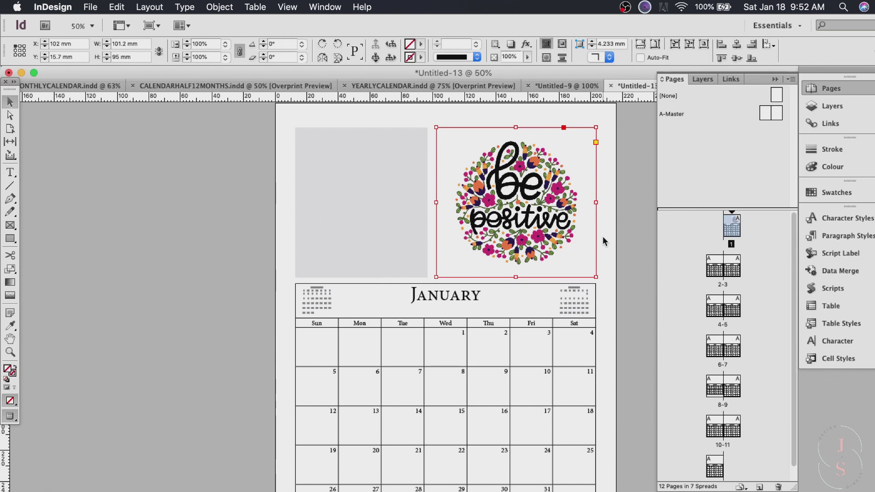
left_click(284, 345)
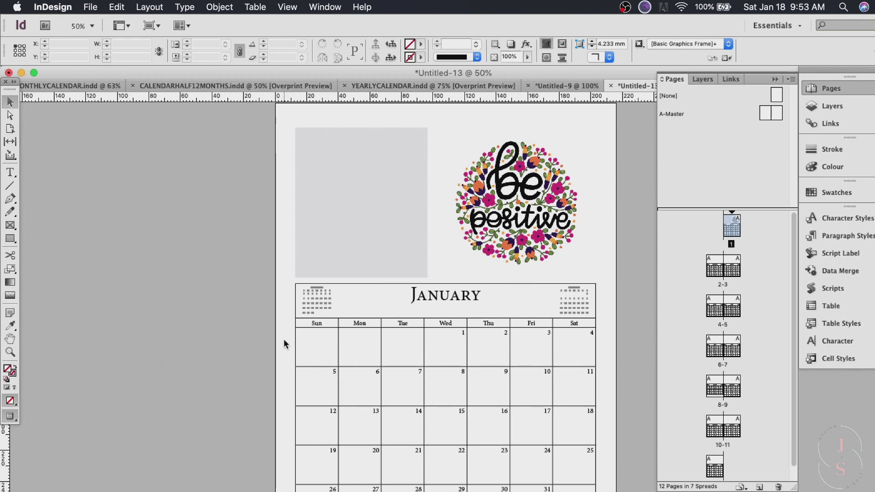
Drag bepositive.png from the Finder ELEMENTS folder onto the January date grid.
key("super+Tab")
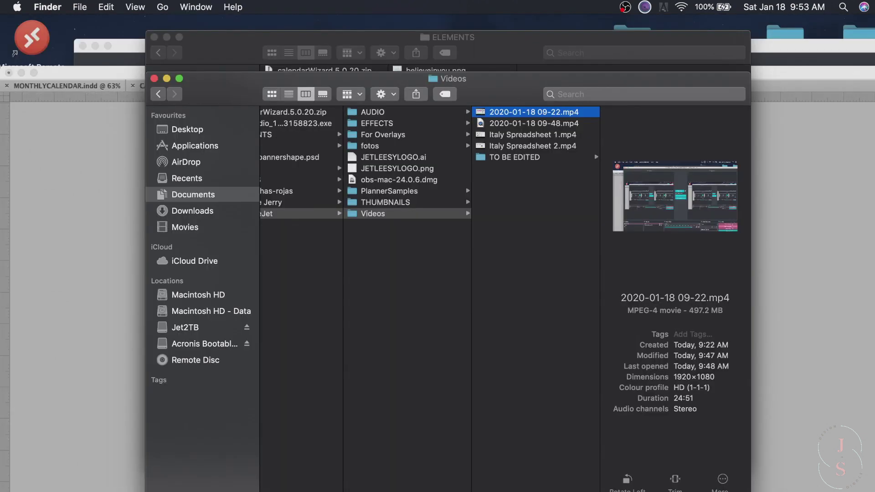
left_click(470, 59)
left_click_drag(432, 93, 281, 283)
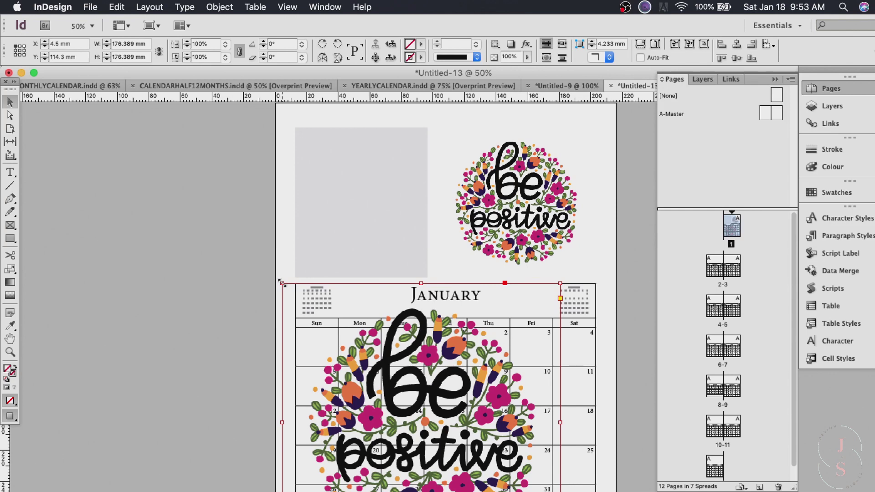
Shrink the new image frame to about 89.6 mm and fit the artwork proportionally.
left_click_drag(282, 283, 357, 353)
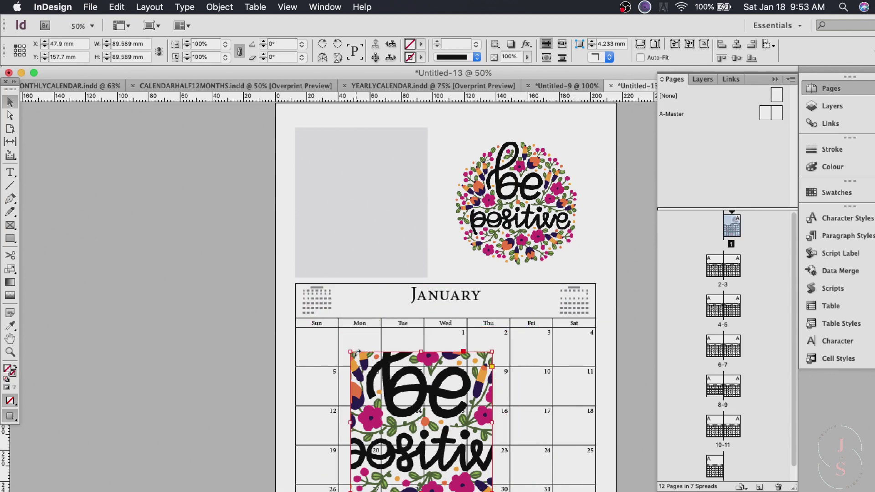
key("super+alt+shift+e")
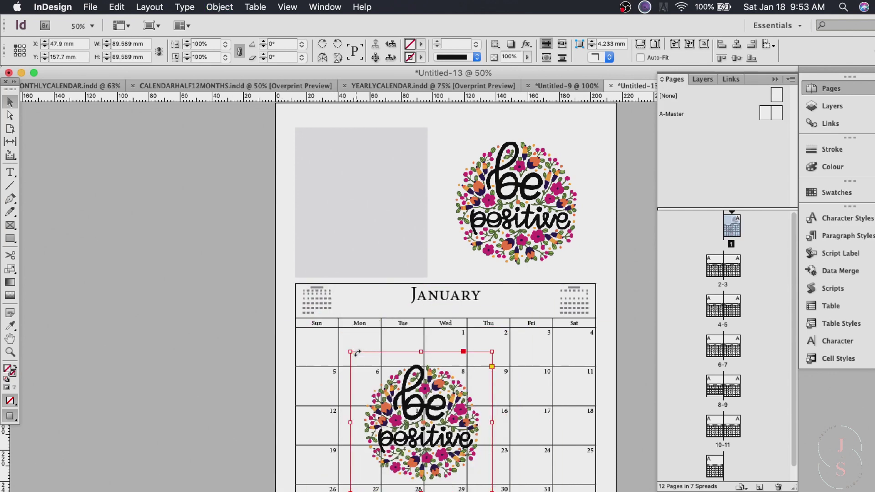
right_click(435, 378)
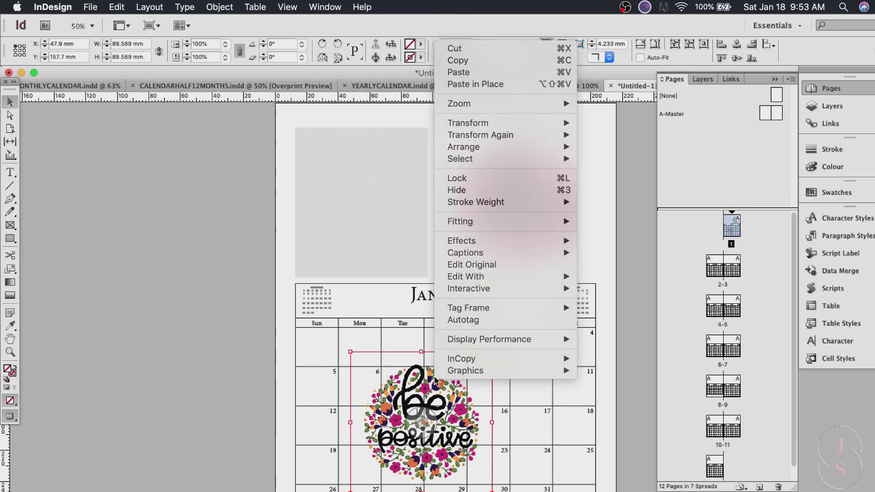
mouse_move(509, 225)
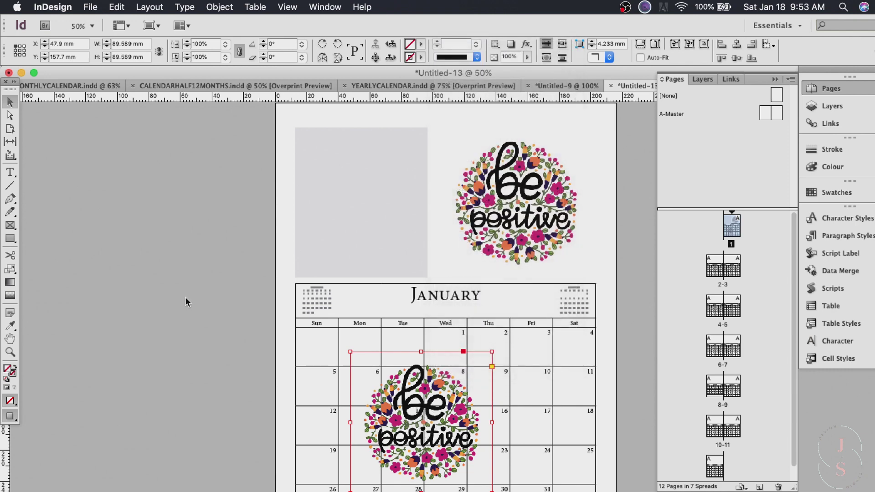
Scroll around the spreads to review the MONTHLYCALENDAR layout with its blue JAN sidebar.
scroll(426, 408, "down", 10)
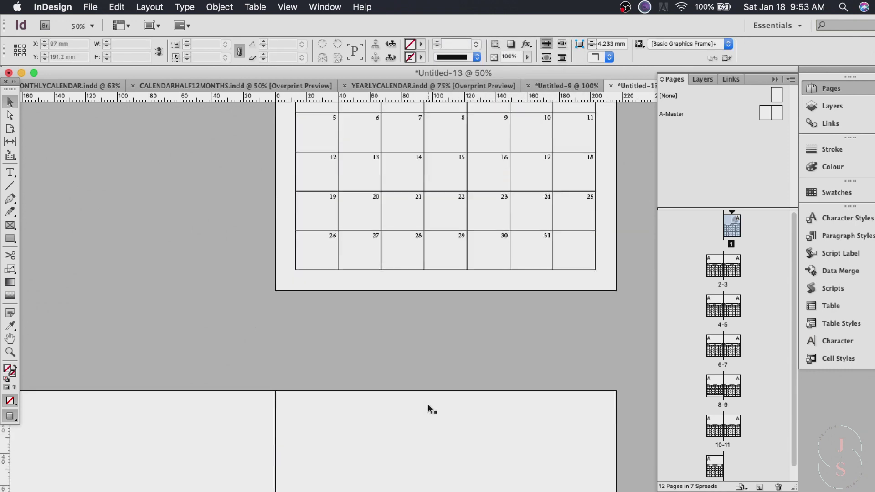
scroll(383, 413, "left", 5)
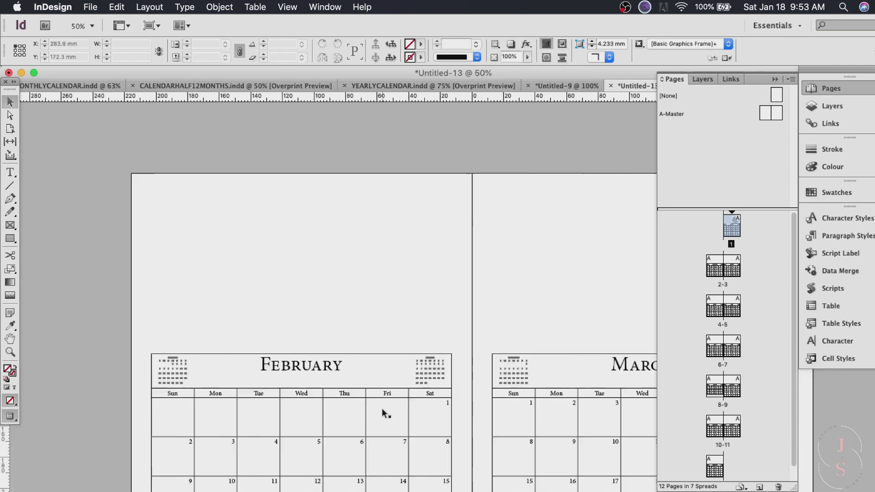
scroll(383, 413, "down", 5)
scroll(382, 412, "up", 8)
scroll(383, 412, "down", 3)
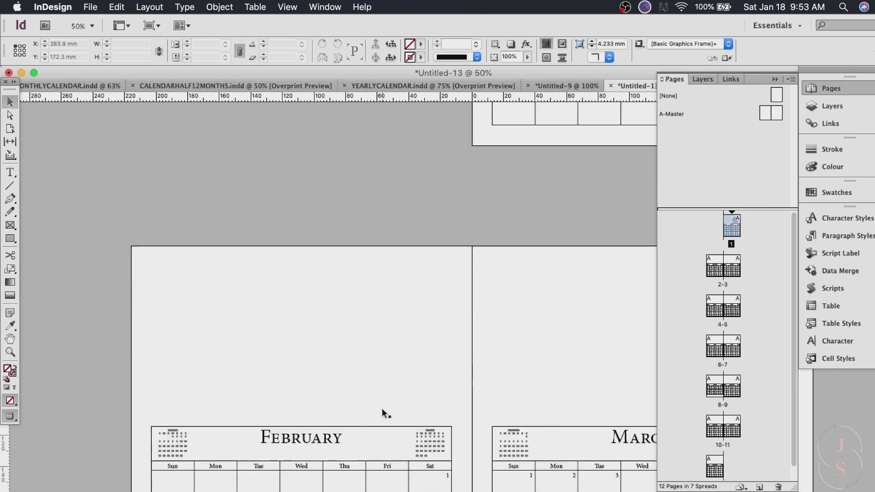
scroll(383, 412, "up", 6)
scroll(384, 413, "right", 5)
scroll(385, 413, "up", 3)
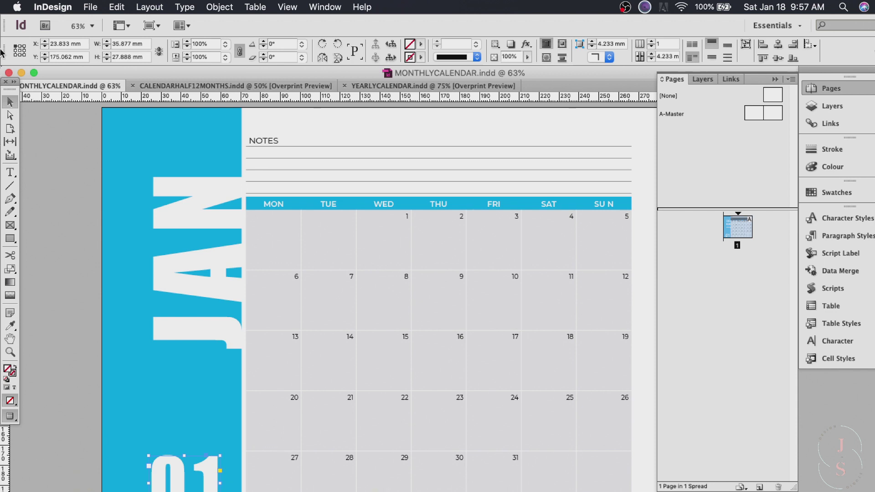
Create a landscape Letter document (279.4 × 215.9 mm), then return to MONTHLYCALENDAR.
left_click(91, 8)
mouse_move(146, 22)
left_click(266, 26)
left_click(399, 263)
left_click(398, 127)
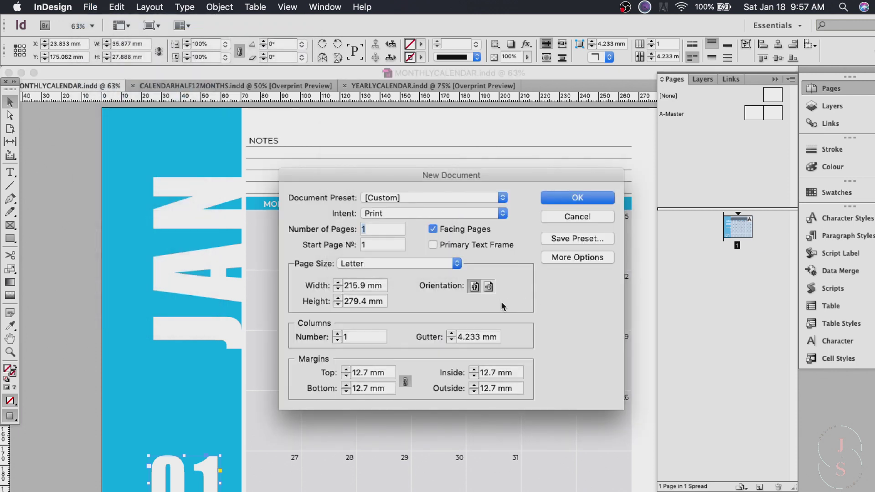
left_click(488, 287)
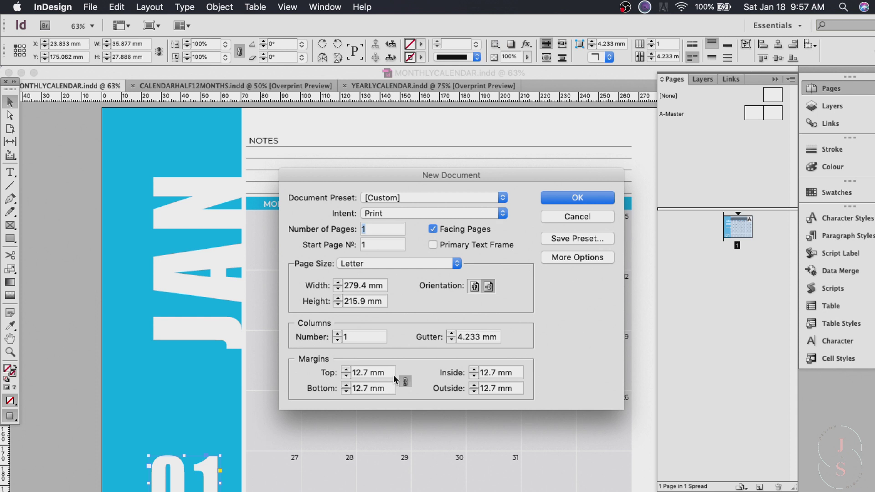
left_click(577, 198)
left_click(86, 85)
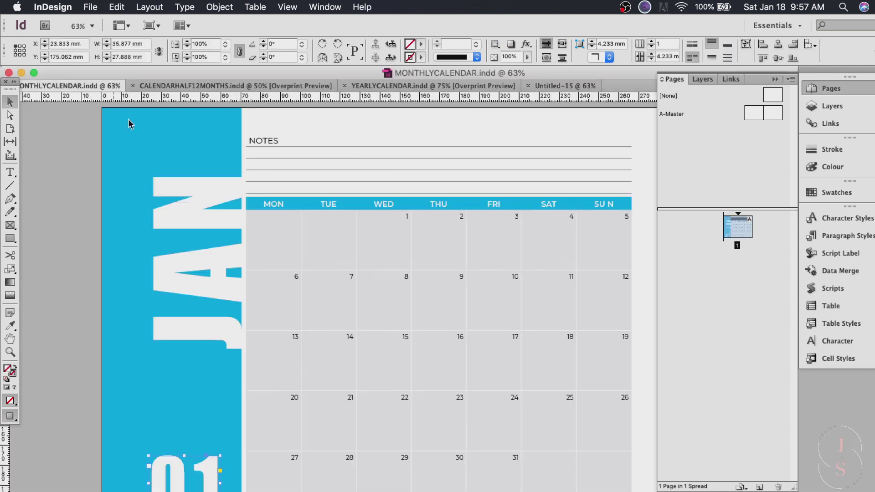
In the new blank document, draw a tall cyan bar down the page's left edge.
key("super+grave")
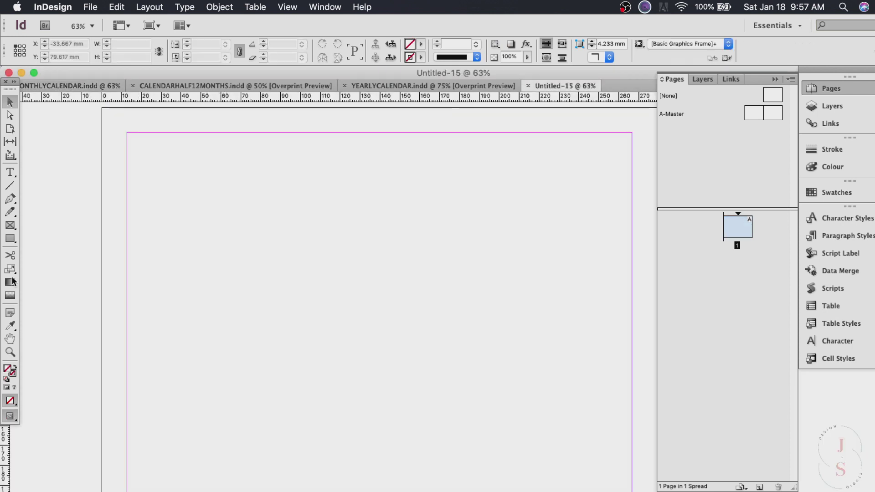
left_click(11, 240)
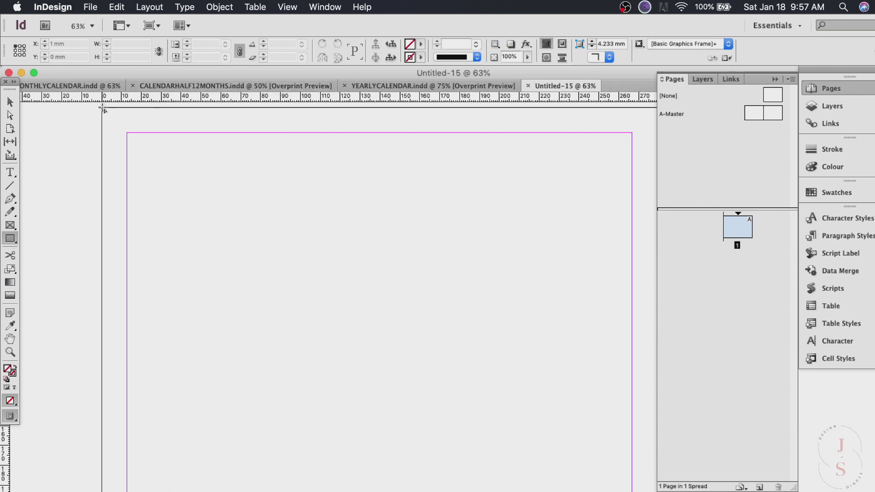
left_click_drag(103, 109, 242, 469)
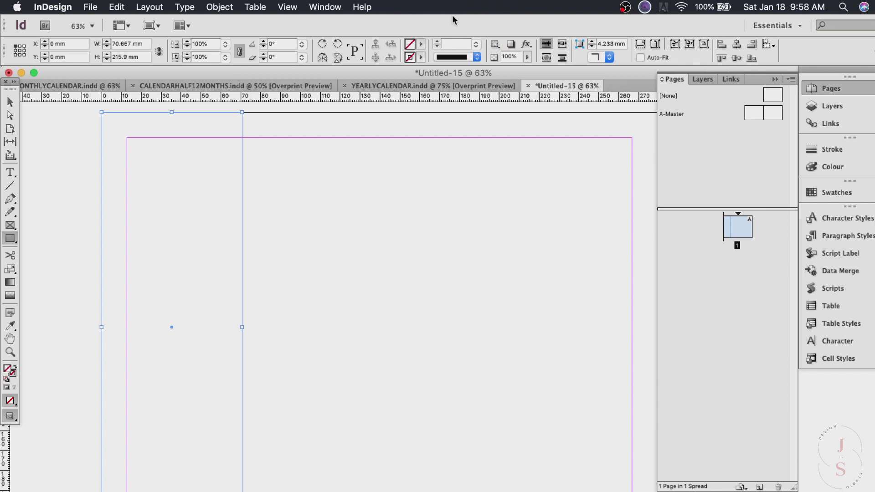
left_click(420, 47)
left_click(461, 122)
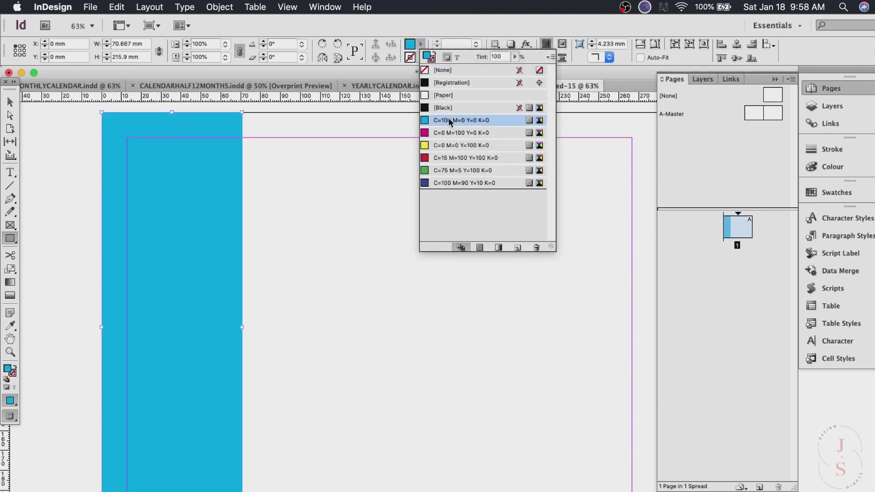
Add a JAN text frame with the text coloured Paper white.
left_click(10, 103)
left_click(10, 176)
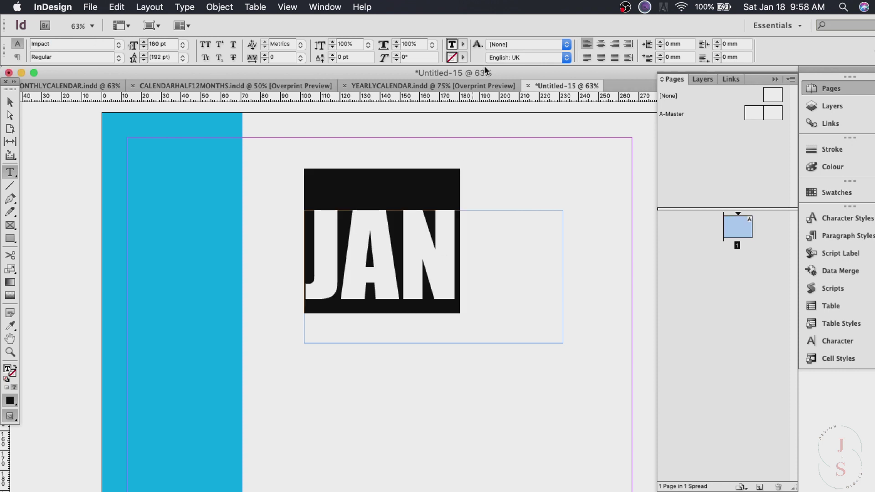
left_click(463, 44)
left_click(496, 96)
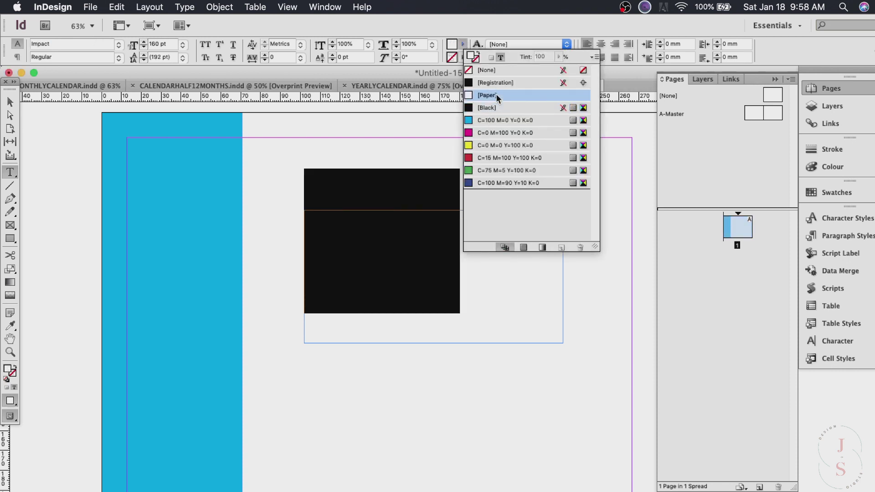
Rotate the JAN frame 90°, fit it to its text, and place it in the blue sidebar.
left_click(10, 102)
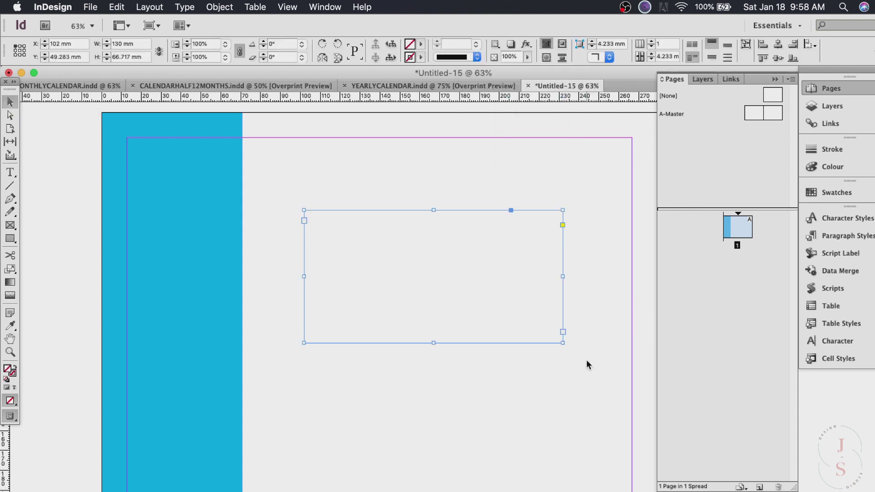
left_click_drag(566, 348, 451, 222)
left_click_drag(472, 269, 216, 273)
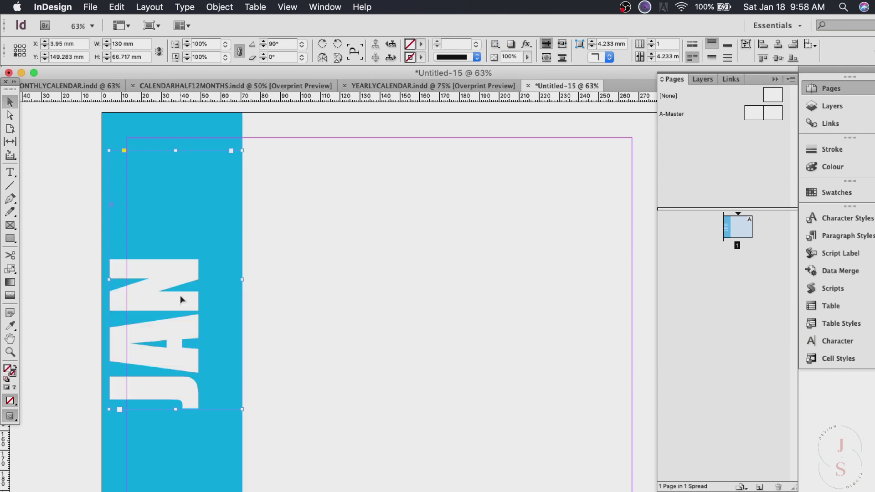
double_click(241, 151)
left_click_drag(160, 297, 205, 238)
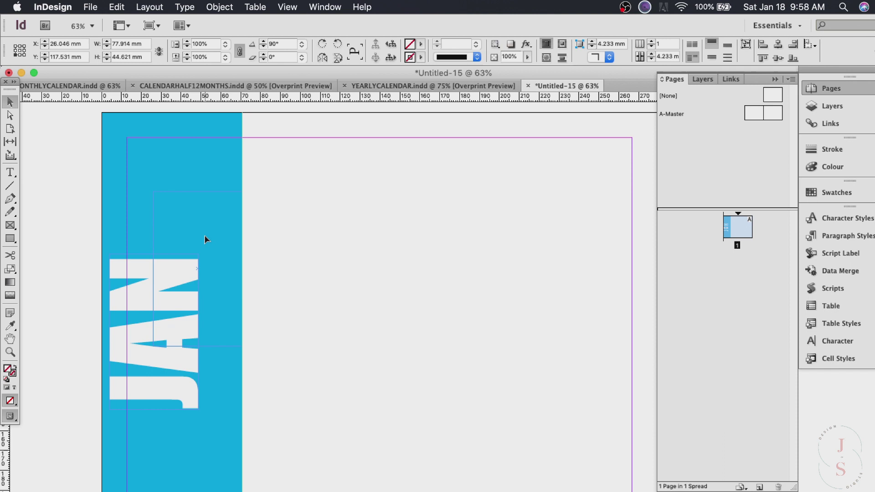
left_click(302, 243)
left_click(207, 212)
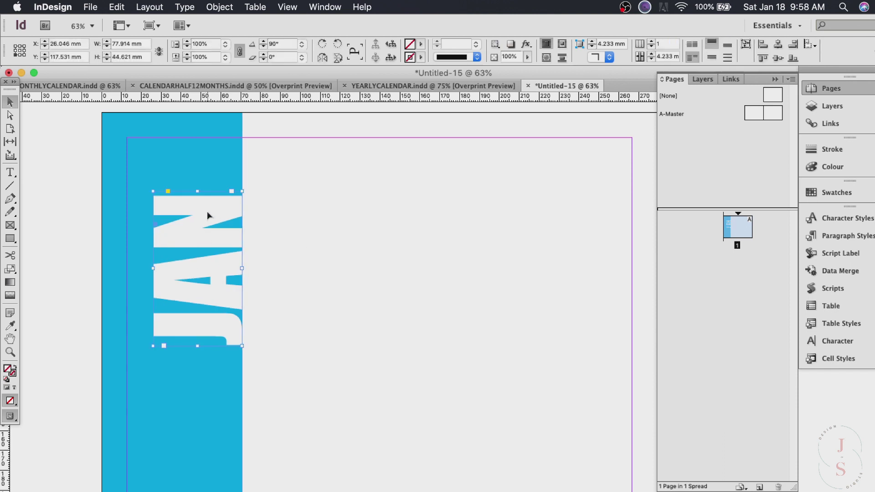
Duplicate the JAN frame, rotate the copy upright to 0°, and move it to the sidebar's bottom.
key("super+c")
key("super+v")
key("t")
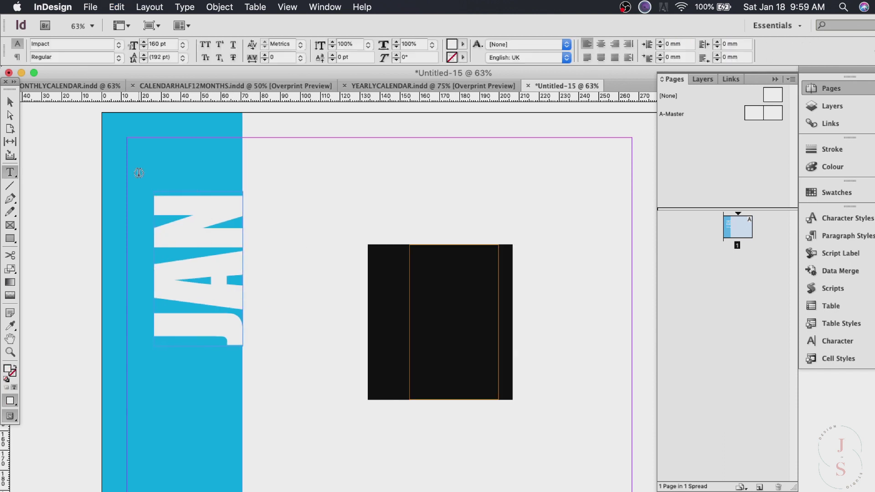
left_click(64, 85)
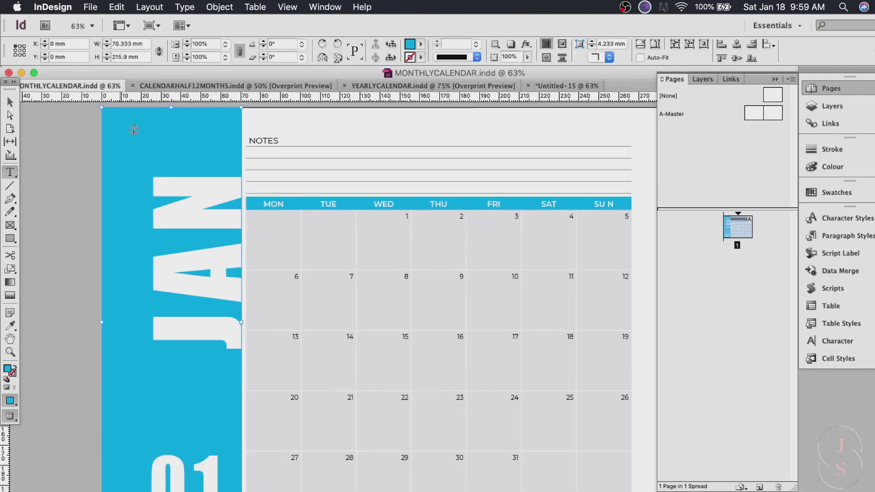
left_click(565, 86)
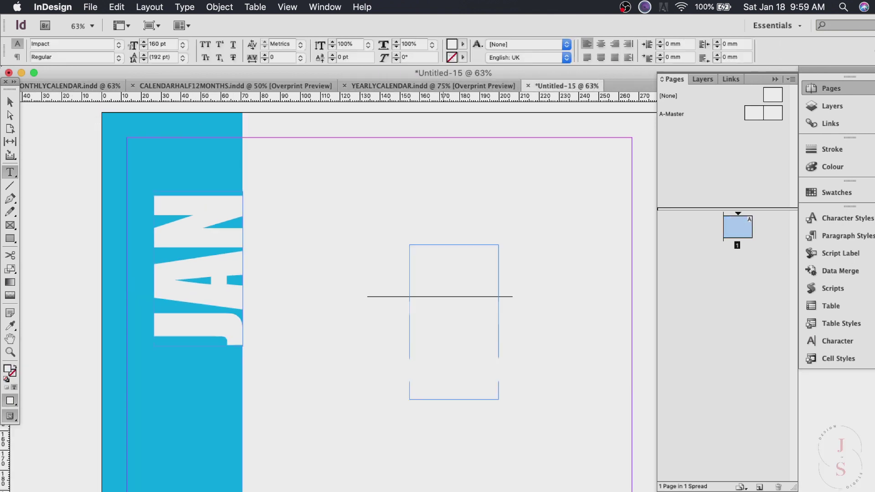
key("Escape")
left_click_drag(504, 242, 619, 417)
left_click_drag(455, 312, 207, 460)
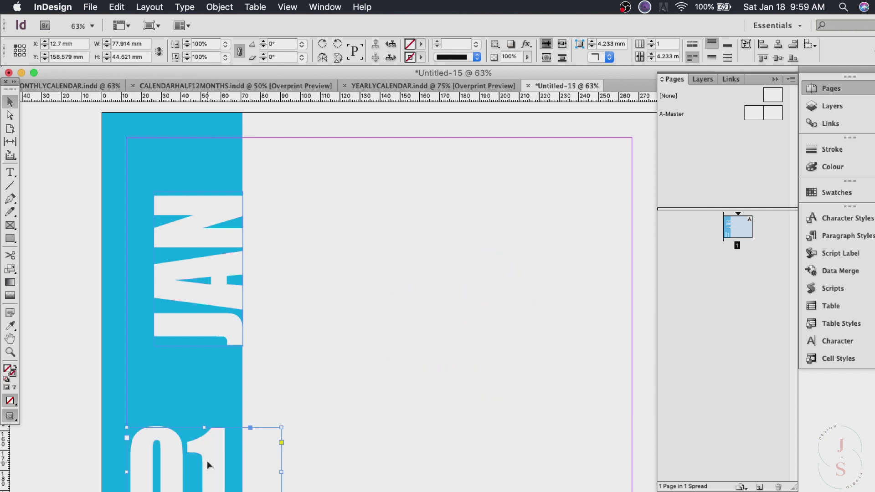
Make the copied text 01 at 100 pt and settle it at the bottom of the sidebar.
double_click(207, 461)
key("super+a")
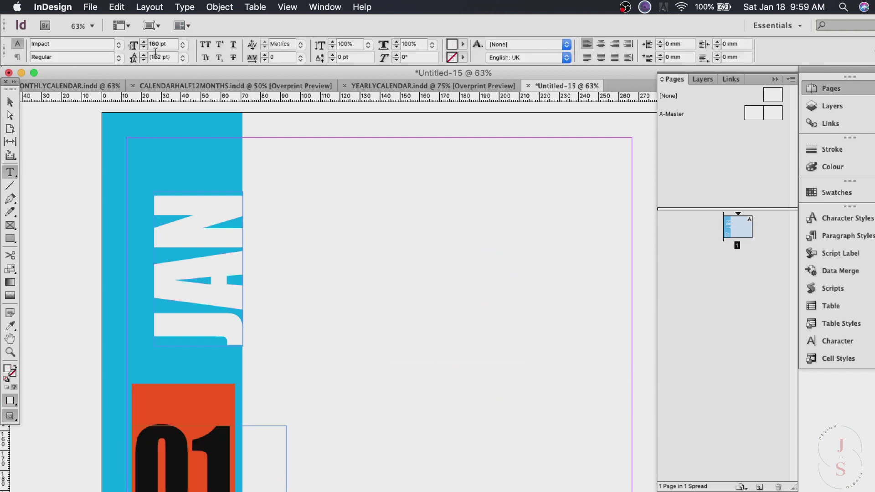
double_click(155, 44)
type("100")
key("Return")
key("Escape")
left_click_drag(161, 454, 182, 488)
left_click(292, 298)
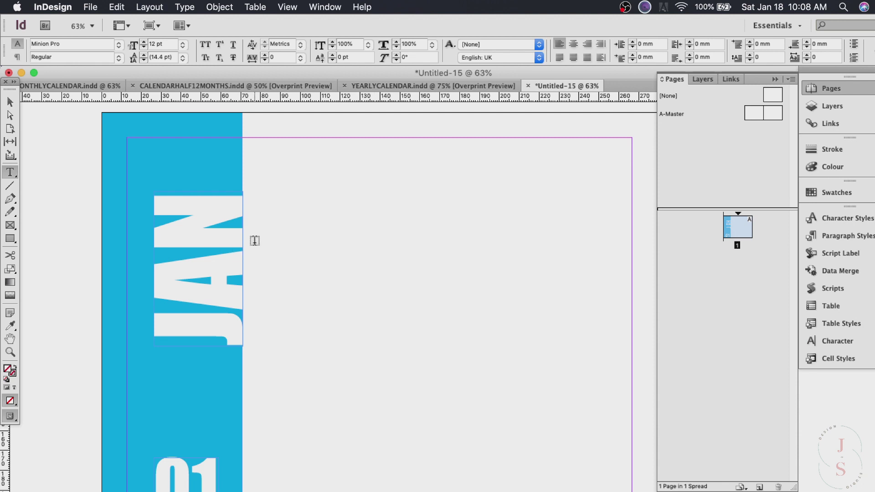
Draw a text frame right of the sidebar and insert a 7-row, 7-column table.
left_click_drag(248, 250, 632, 490)
left_click(255, 8)
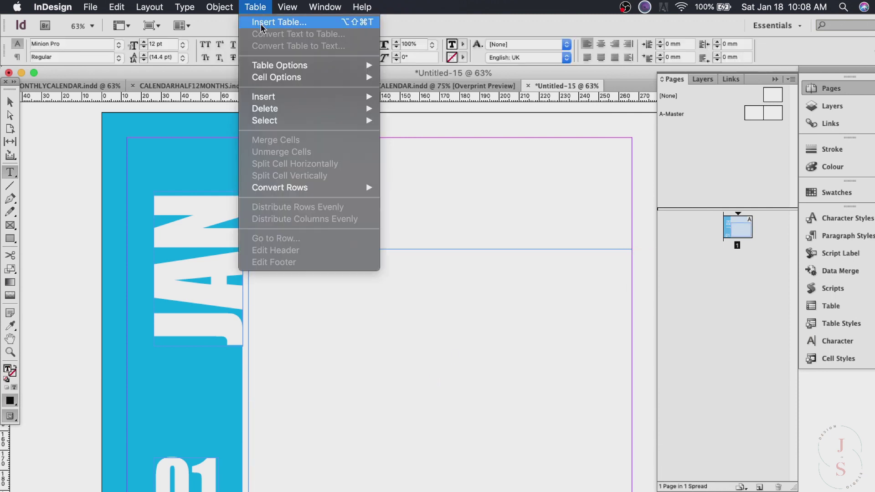
left_click(263, 23)
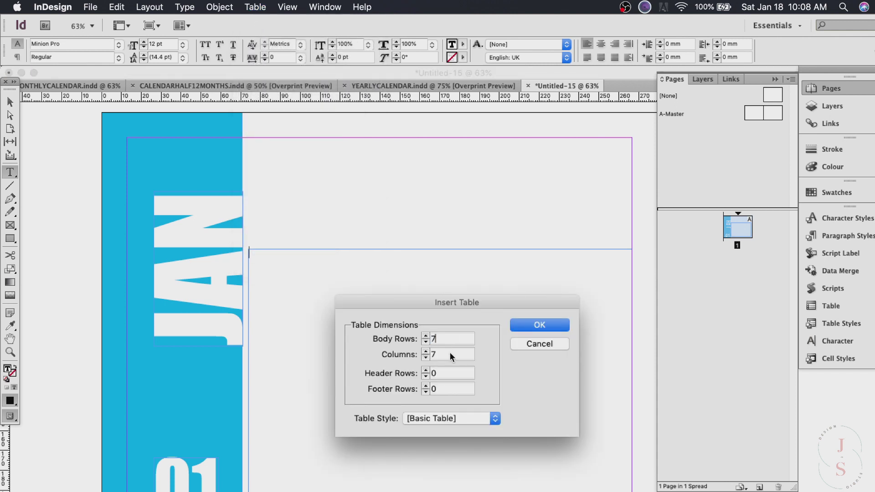
left_click(540, 326)
left_click(293, 238)
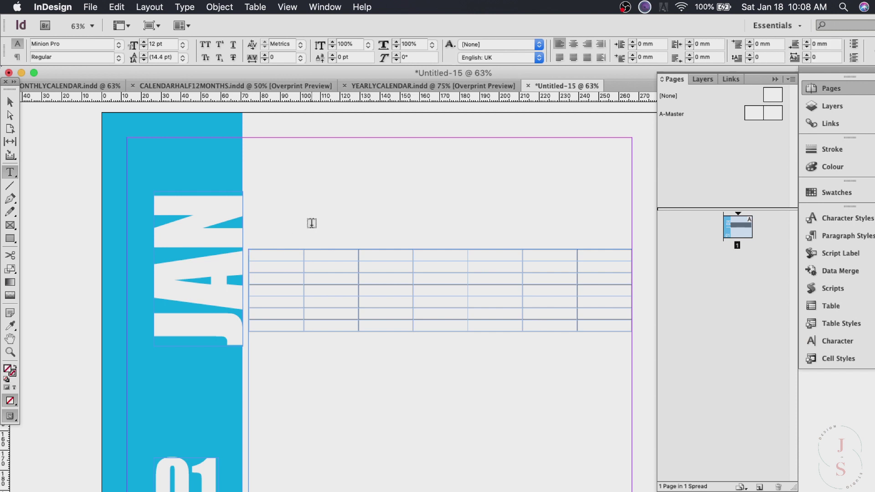
Set the table's cell strokes to 0.5 pt and drag the first row taller.
left_click_drag(288, 250, 578, 256)
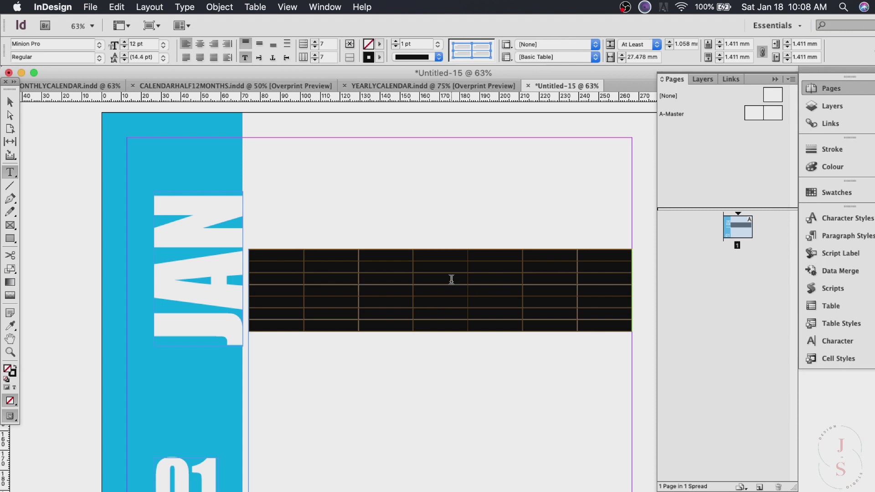
left_click(438, 44)
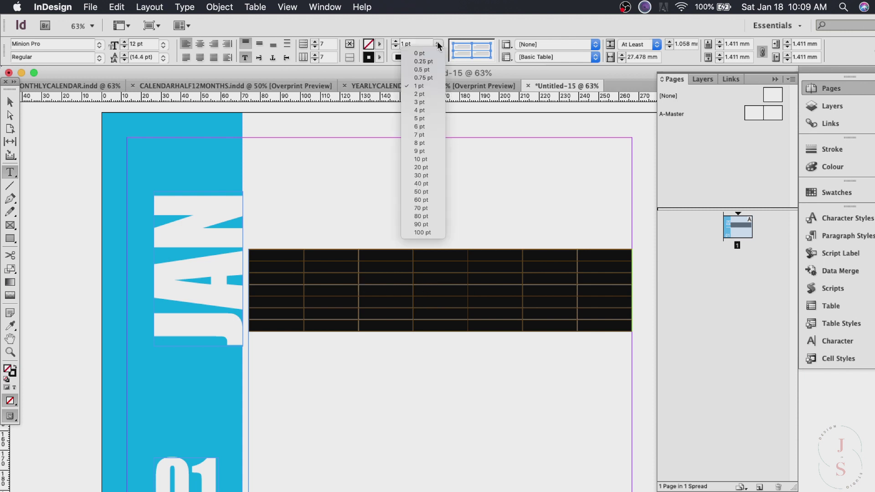
left_click(431, 71)
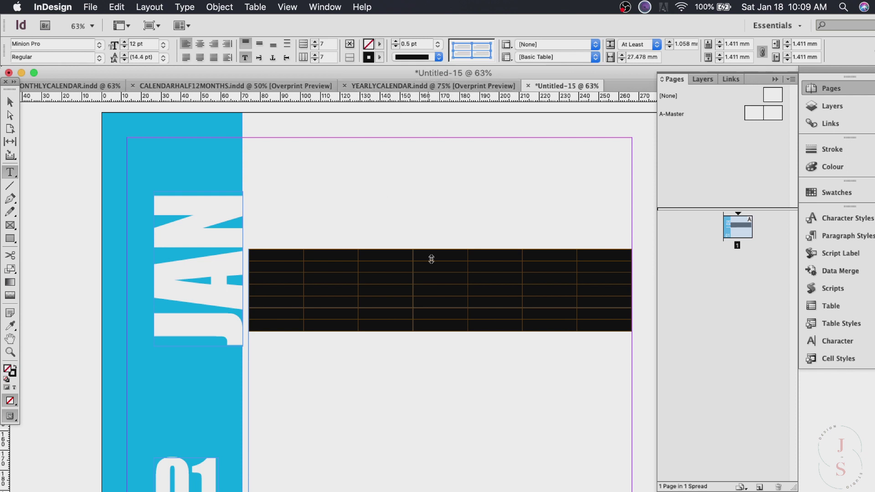
left_click(267, 261)
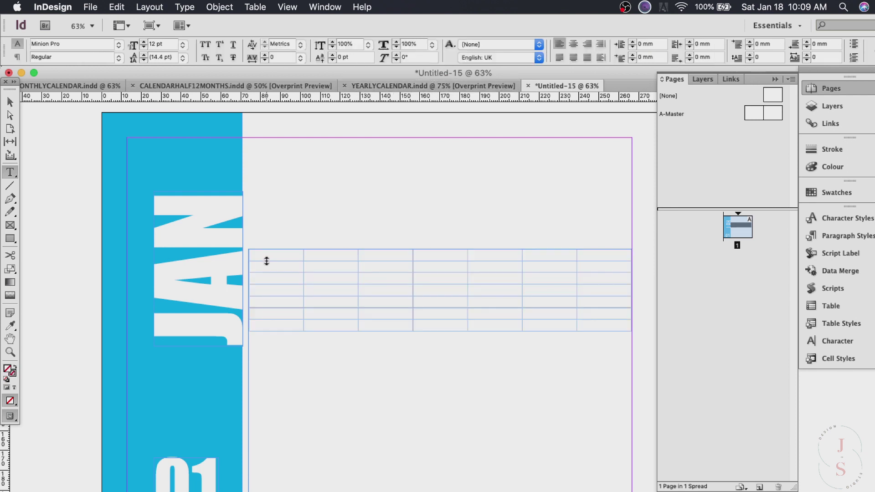
left_click_drag(266, 261, 267, 272)
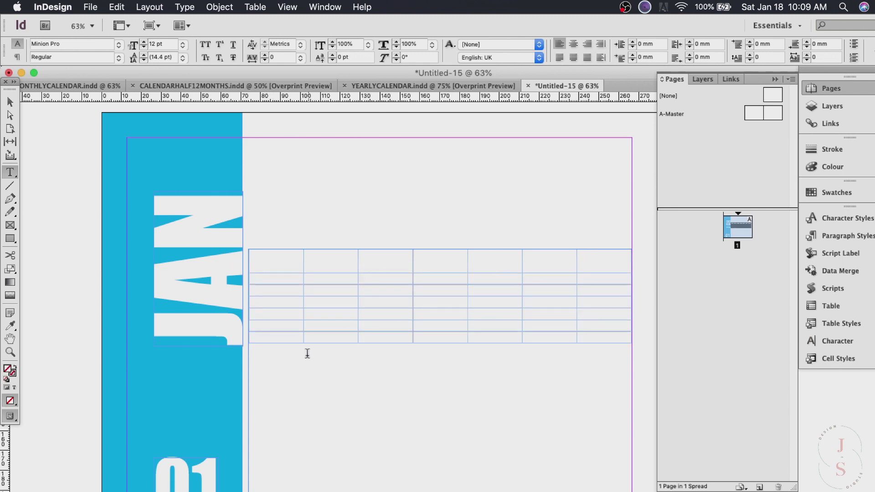
Stretch the table to the frame's bottom and Distribute Rows Evenly across the body rows.
left_click_drag(339, 343, 339, 491)
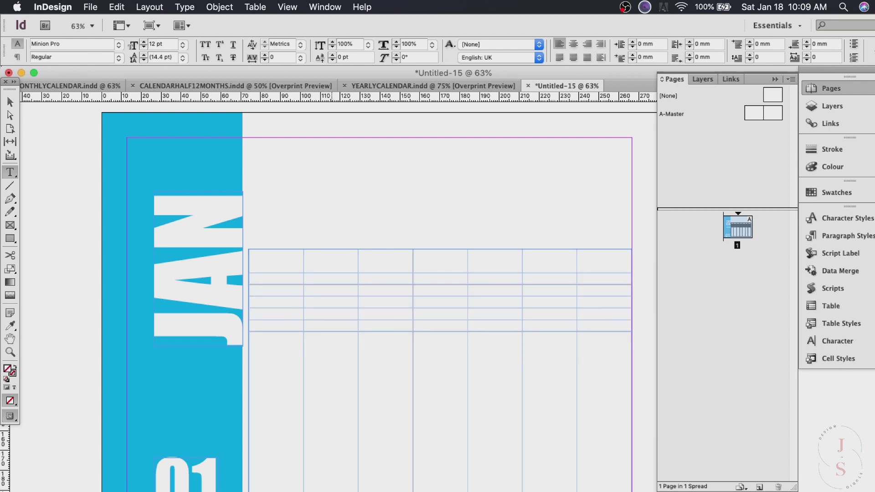
mouse_move(251, 279)
left_mouse_down()
mouse_move(430, 342)
mouse_move(596, 423)
left_mouse_up()
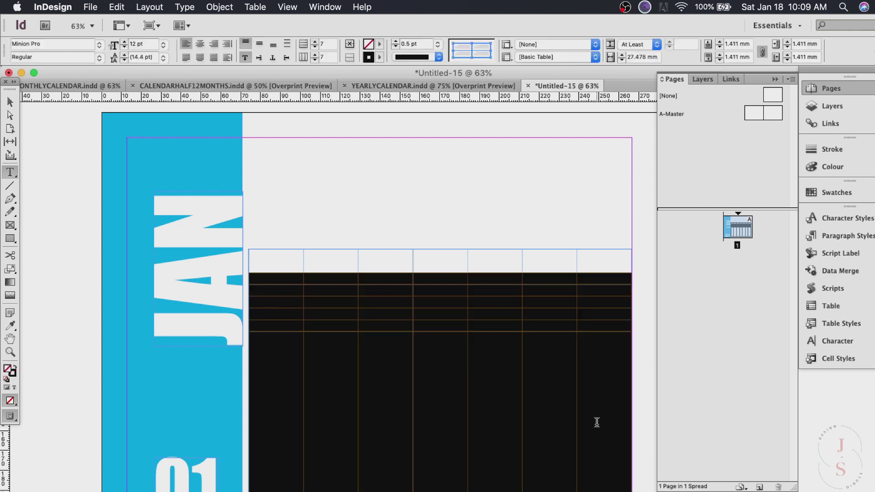
right_click(507, 423)
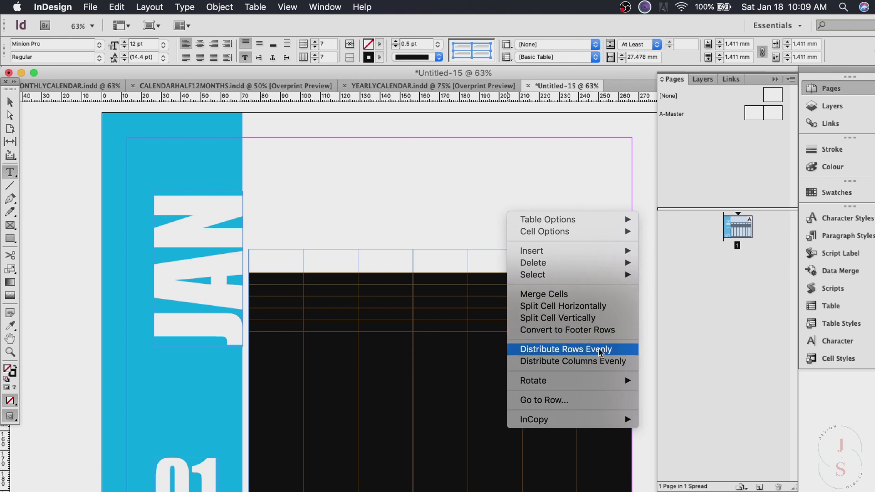
left_click(600, 352)
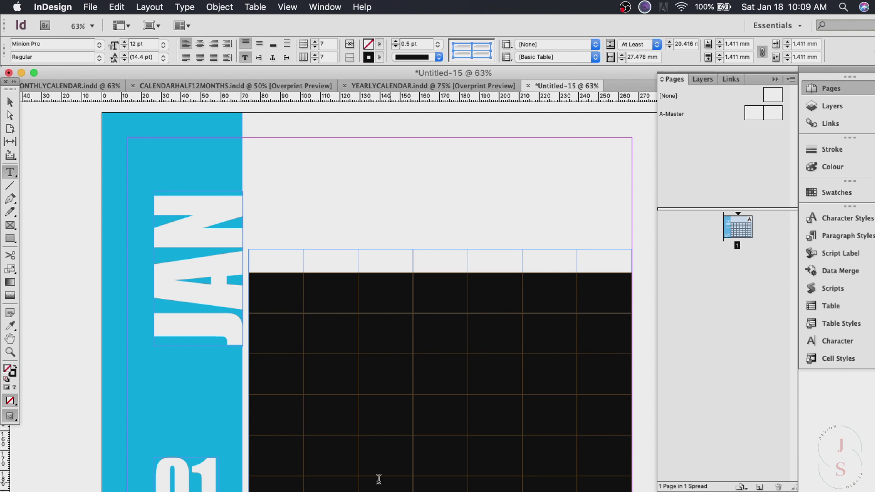
left_click(286, 252)
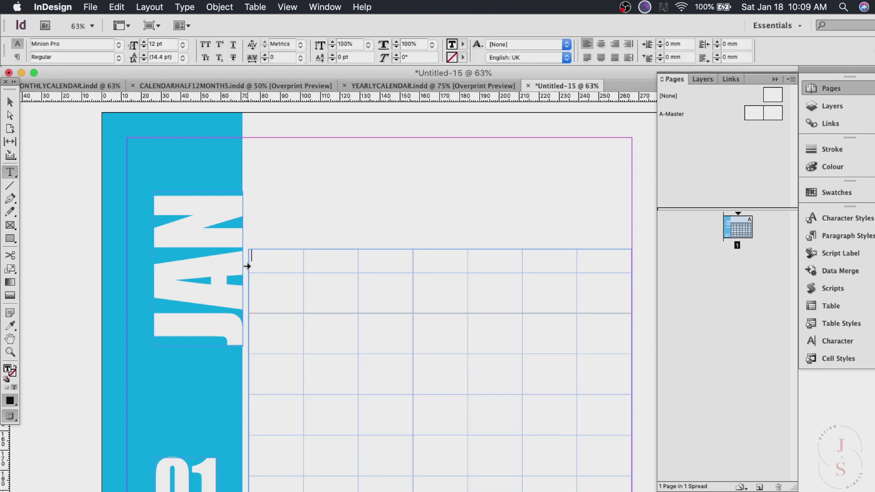
Give the header row a cyan fill and Impact font, centred horizontally and vertically.
left_click(247, 266)
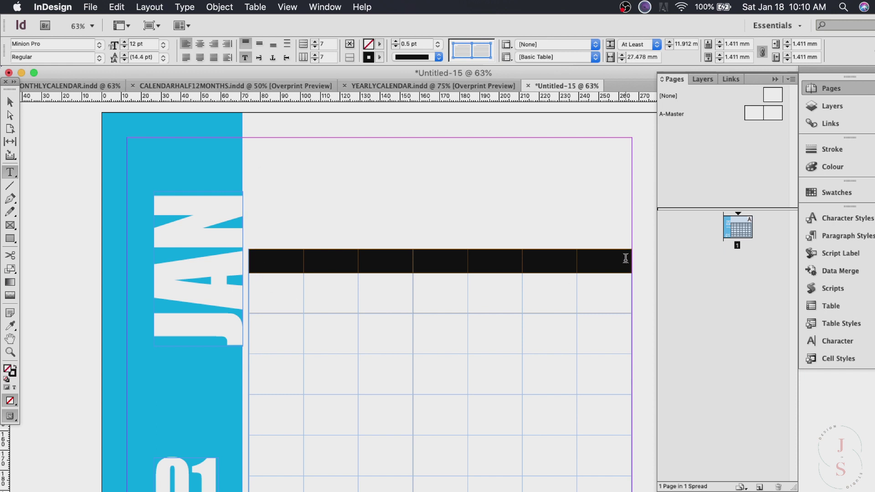
left_click(380, 44)
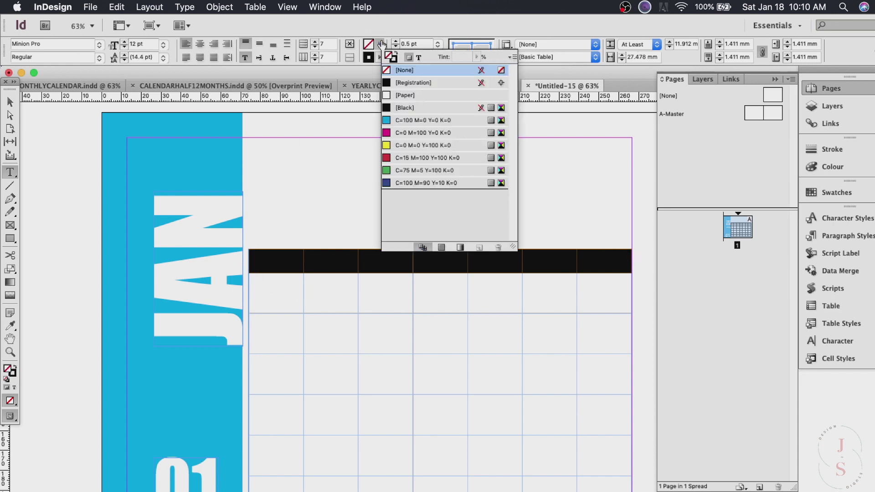
left_click(428, 120)
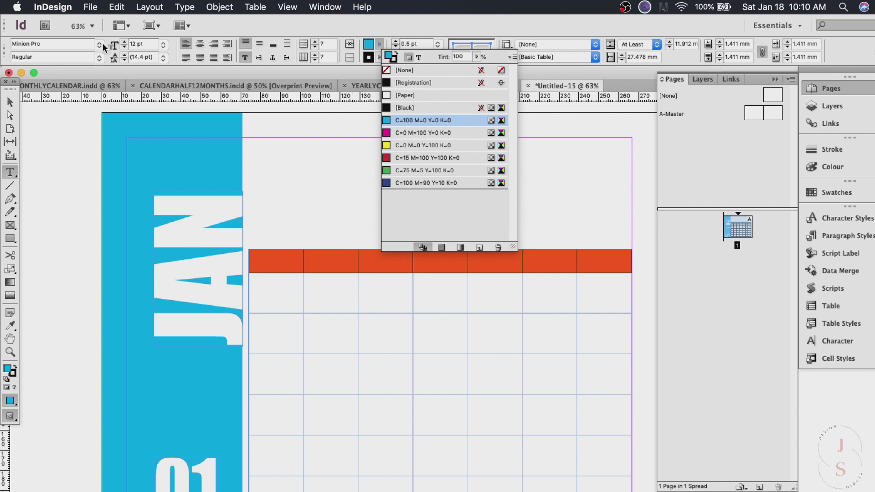
double_click(139, 43)
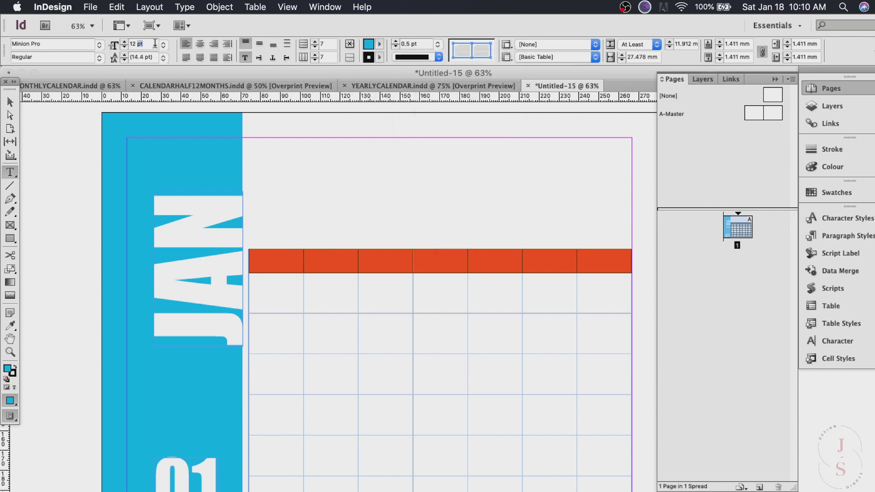
left_click(99, 45)
scroll(100, 45, "up", 15)
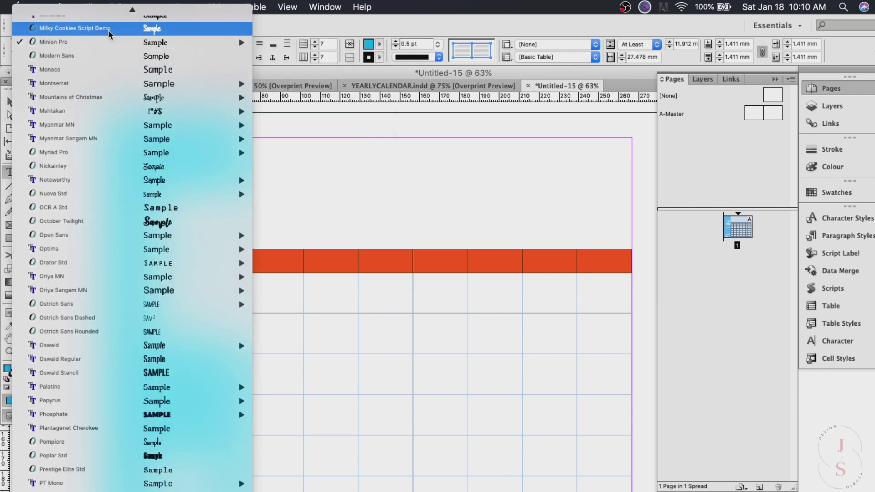
left_click(91, 12)
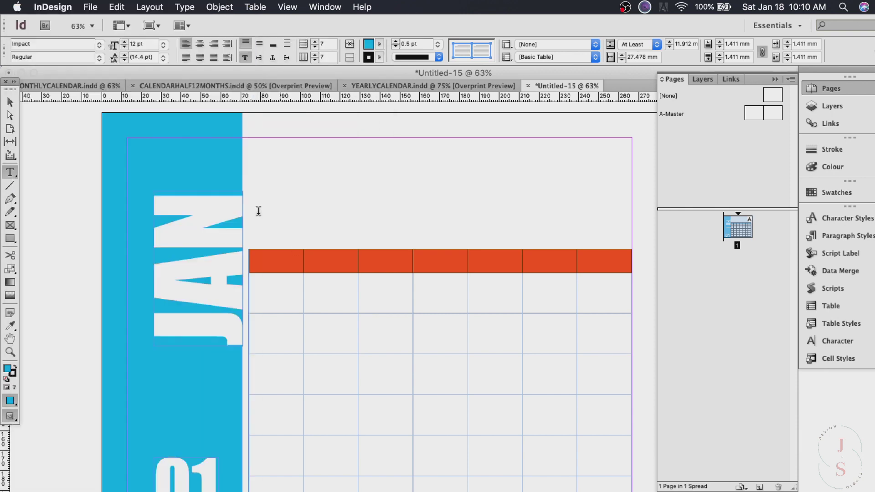
left_click(200, 46)
left_click(260, 44)
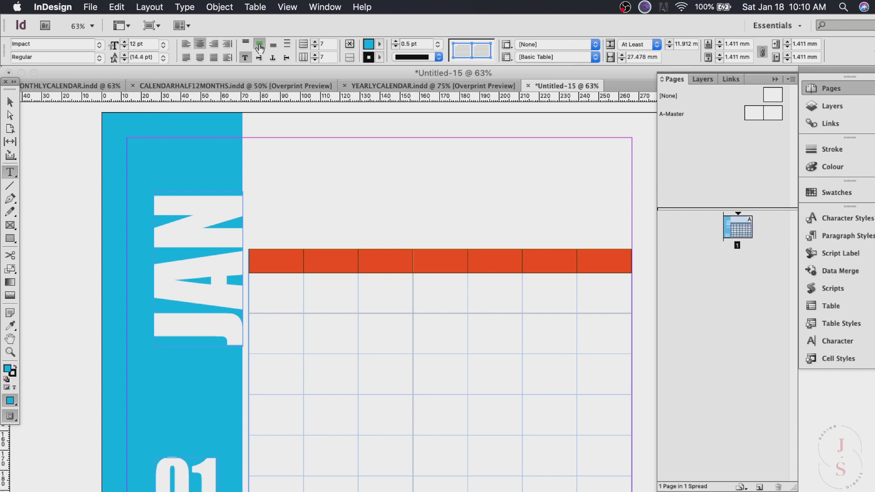
Type the weekday names SUN, MON, TUE, WED, THU onward across the header cells.
left_click(280, 259)
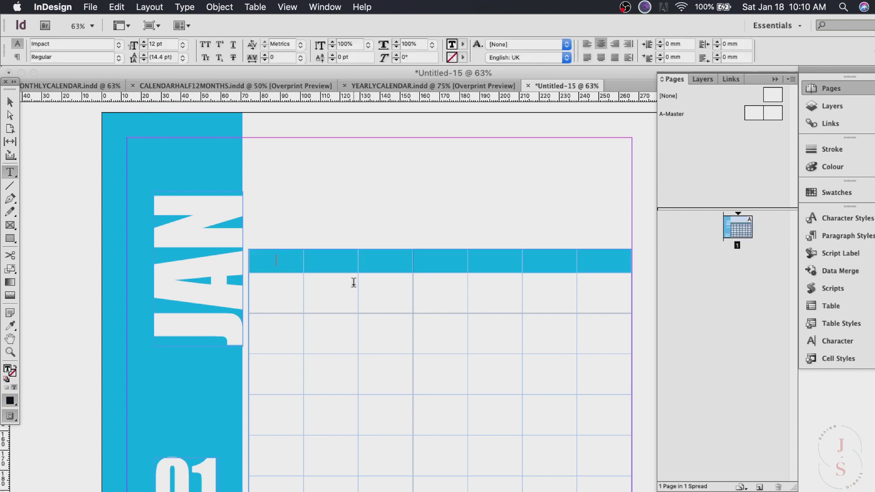
type("SUN ")
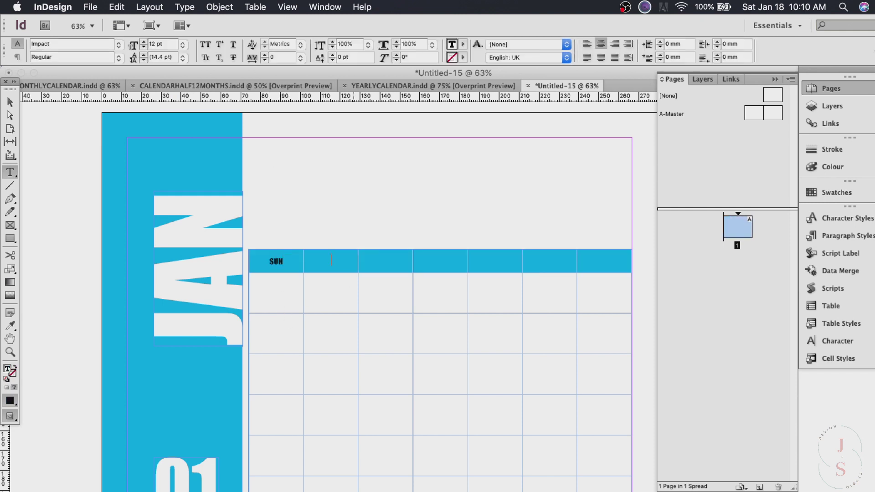
type("MON TUE WED THU")
key("Tab")
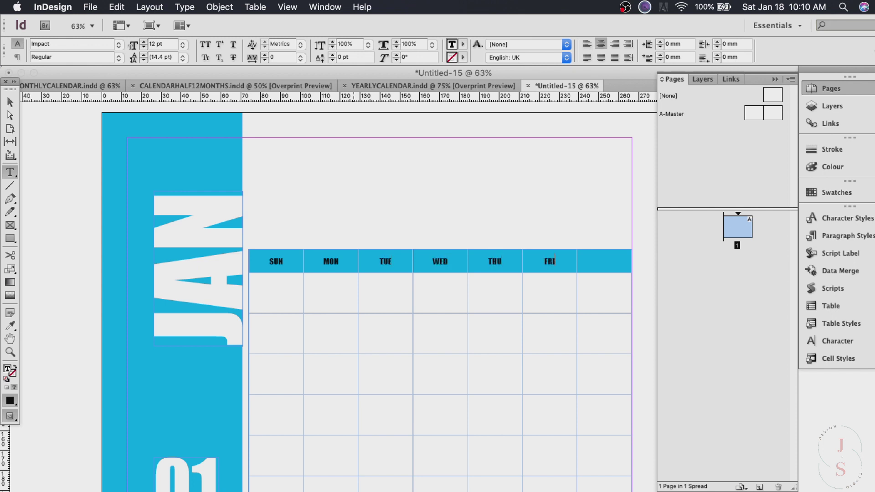
left_click(292, 293)
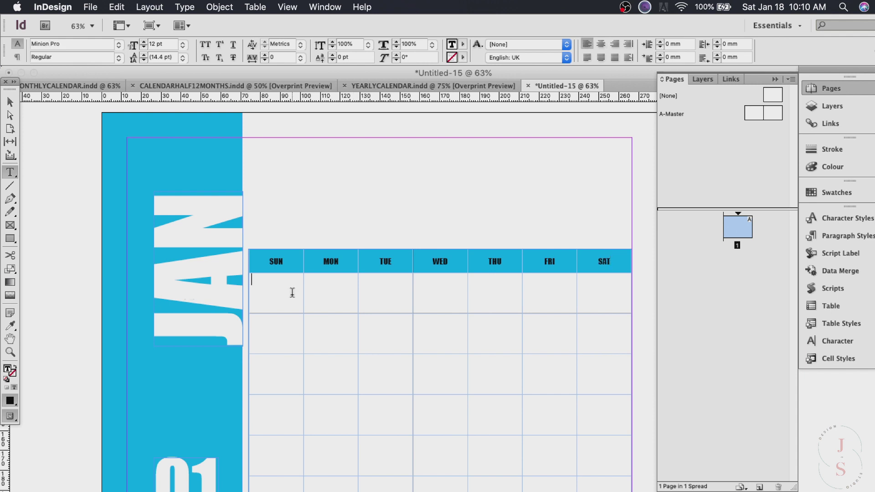
Select all date cells, set their text to 10 pt, and right-align it.
left_click_drag(292, 292, 615, 491)
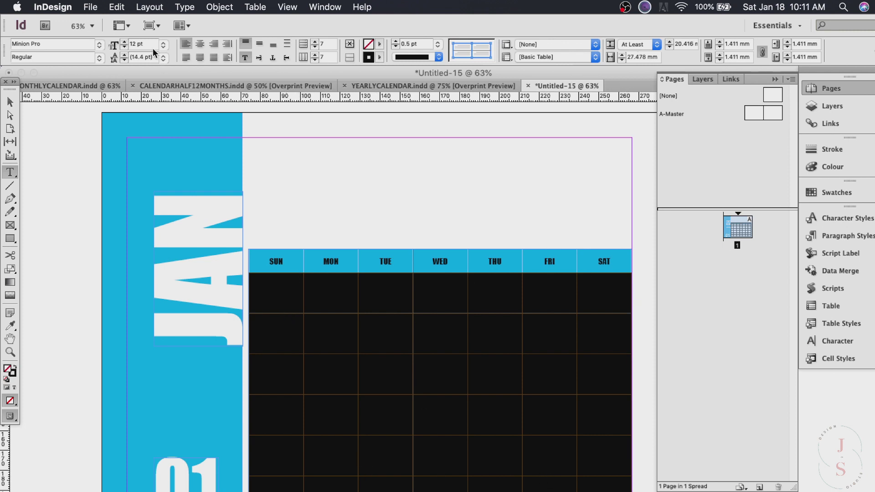
left_click(124, 47)
left_click(124, 47)
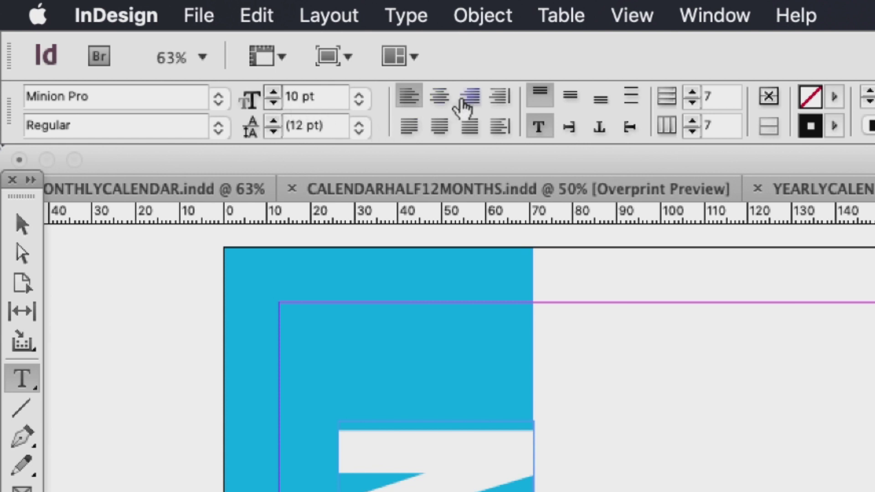
left_click(470, 101)
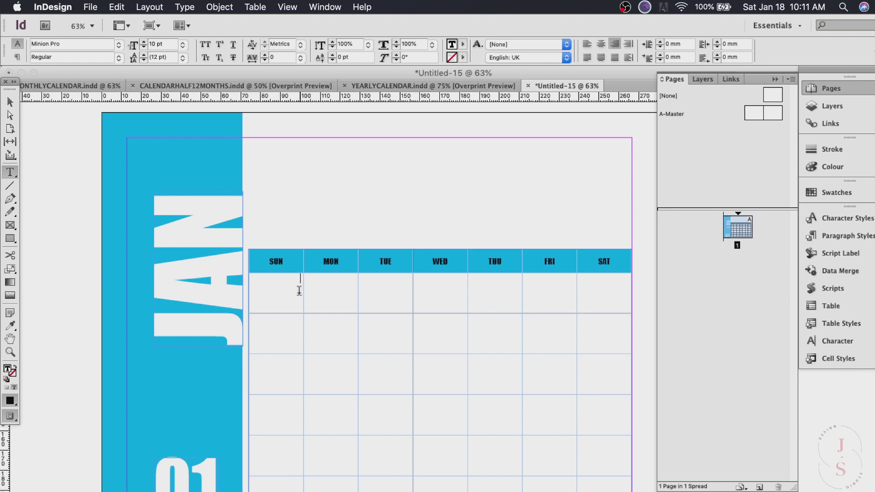
scroll(393, 243, "down", 3)
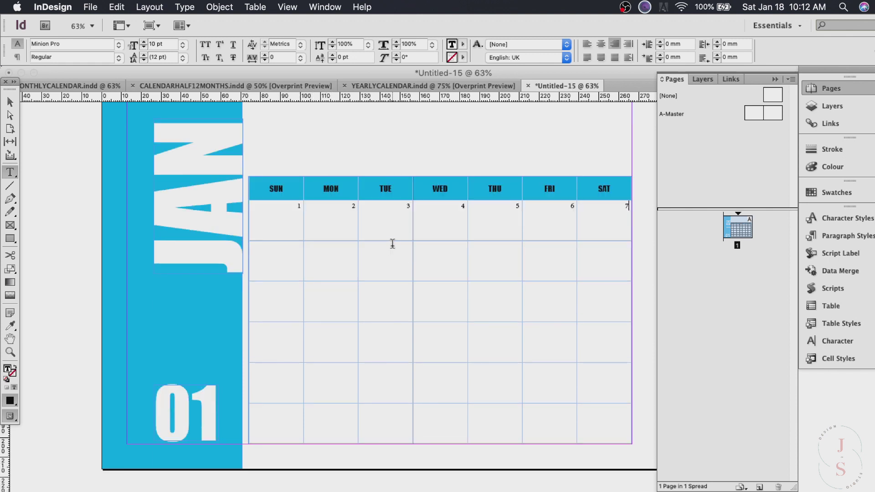
scroll(393, 243, "up", 5)
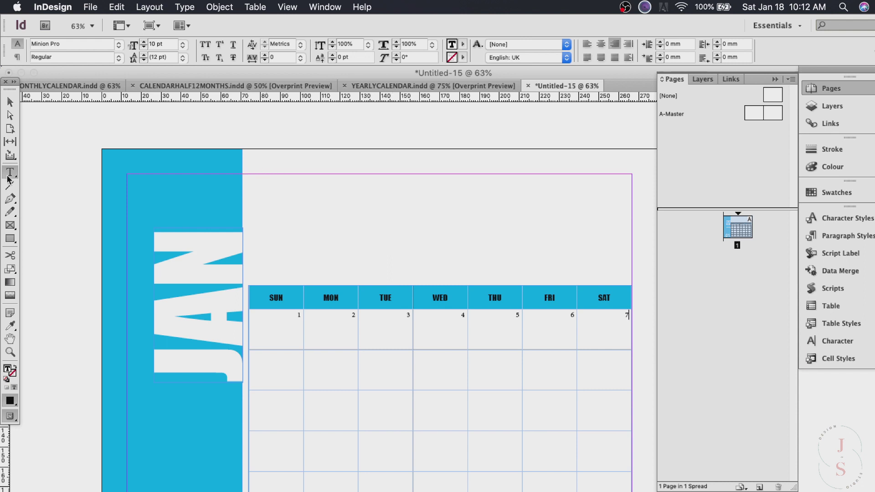
Draw a text frame above the calendar and insert a one-column, five-row table.
left_click_drag(248, 173, 631, 283)
left_click(255, 7)
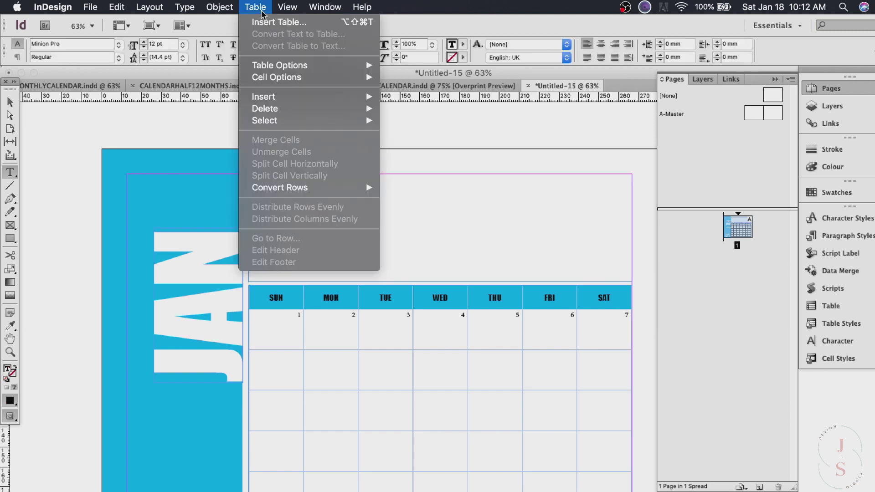
left_click(268, 23)
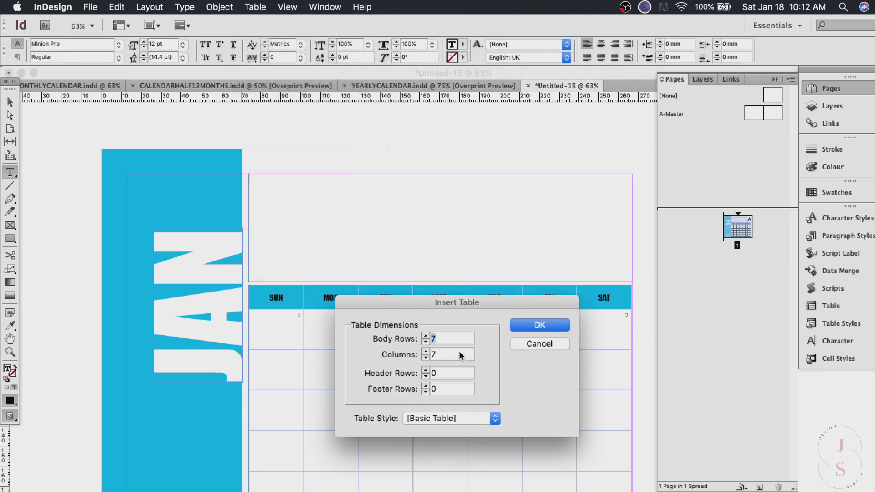
double_click(435, 355)
type("1")
left_click(556, 324)
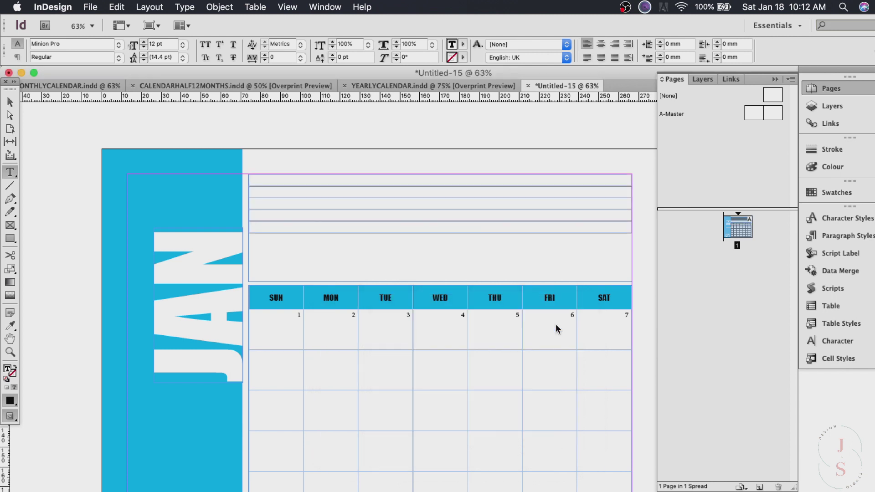
Give the notes table 0.5 pt rules, stretch it toward the header, and distribute rows evenly.
left_click(440, 176)
left_click(438, 44)
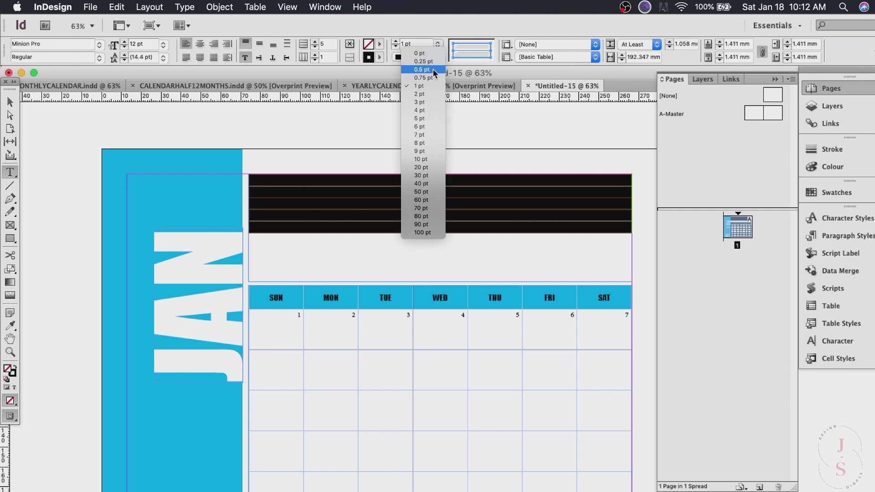
left_click(433, 64)
left_click_drag(428, 232, 430, 279)
right_click(451, 183)
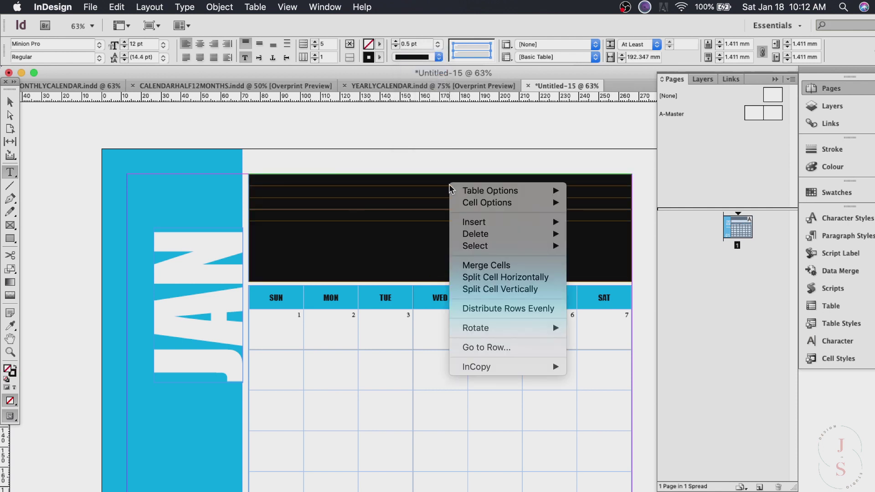
left_click(513, 307)
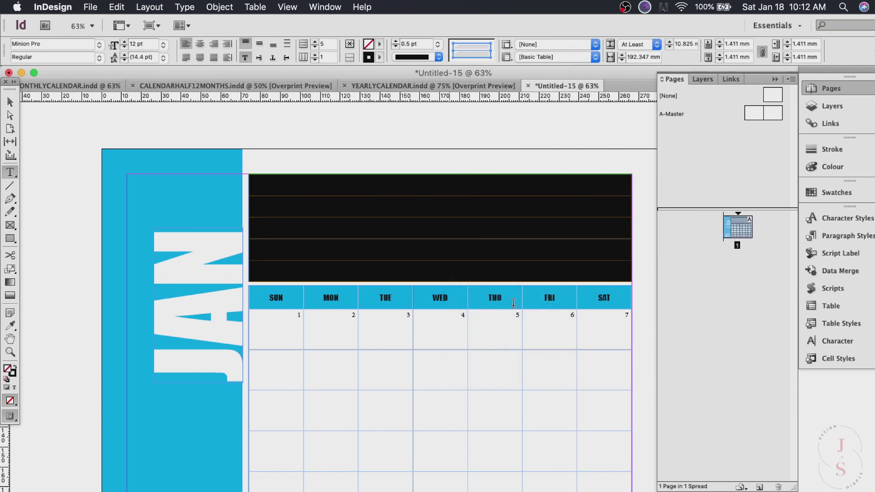
left_click(411, 150)
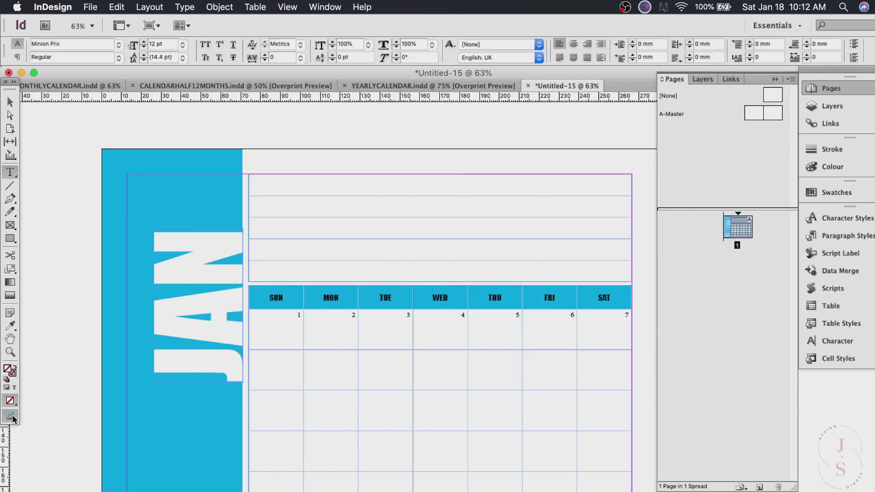
Switch to Preview mode and set the notes table's outer border stroke to [None].
left_click_drag(10, 416, 45, 426)
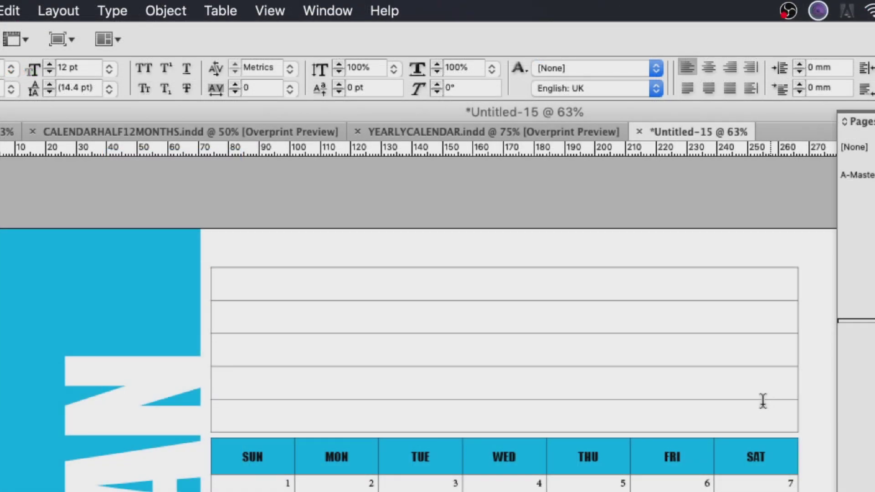
left_click(319, 268)
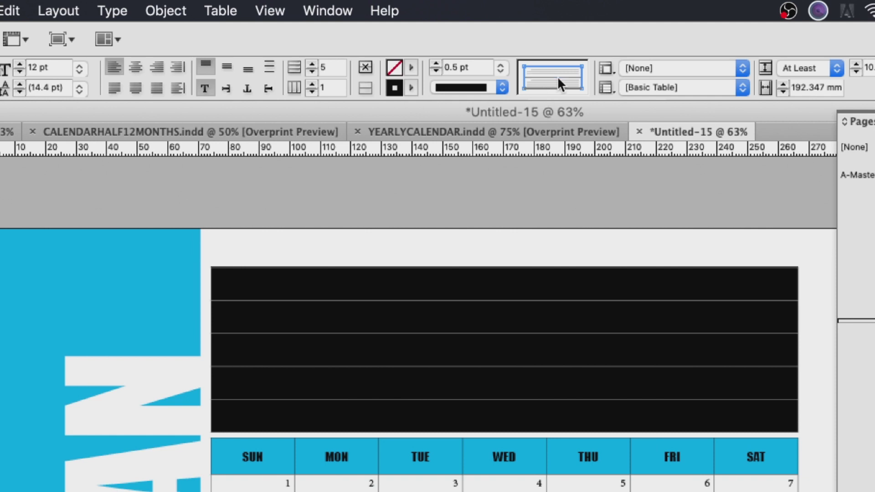
left_click(411, 87)
left_click(439, 125)
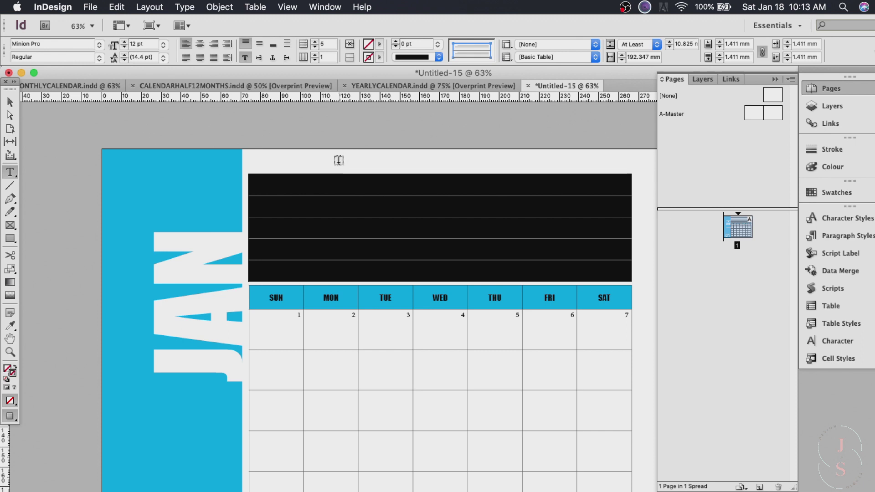
left_click(10, 102)
left_click(575, 160)
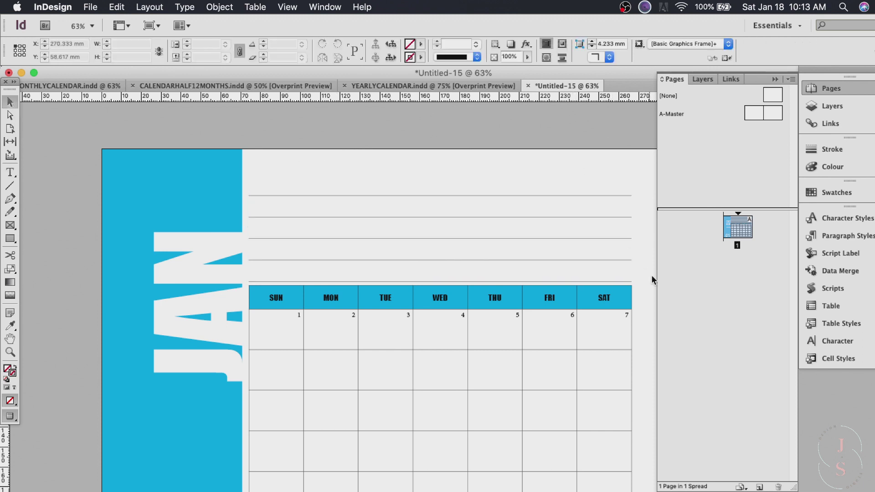
Type NOTES in the notes table's top row and set it in a sans-serif font.
double_click(262, 189)
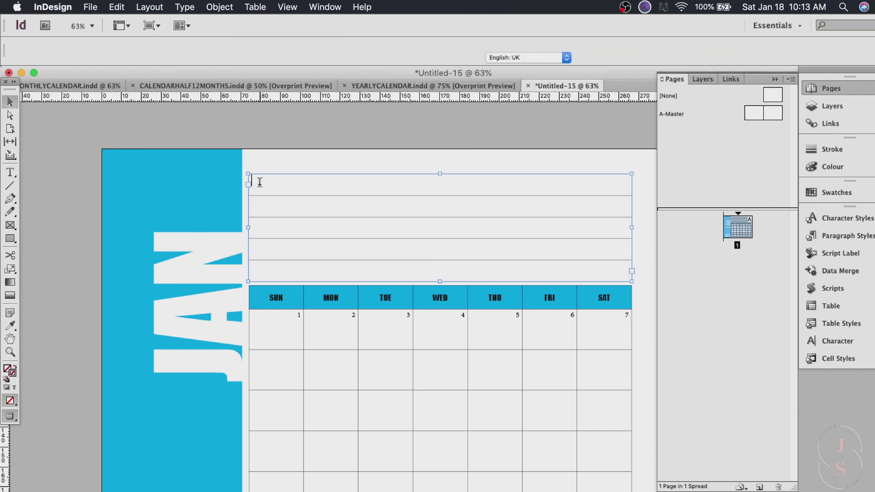
type("NOTES")
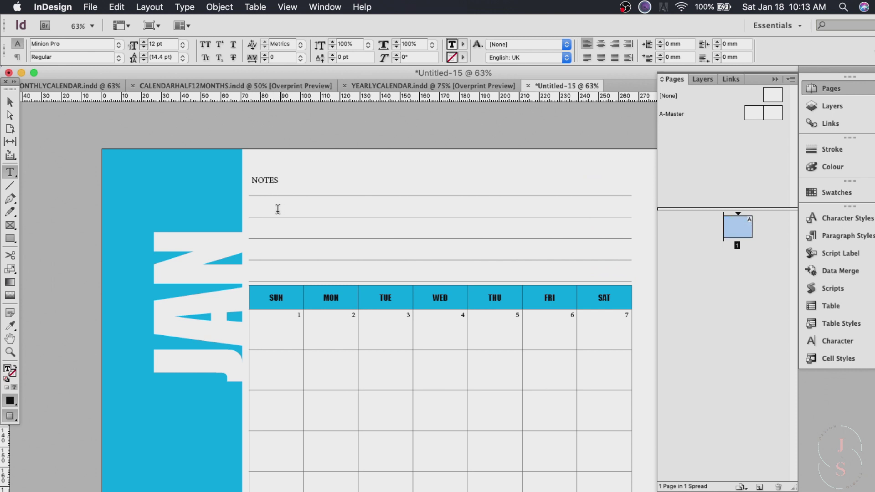
double_click(244, 188)
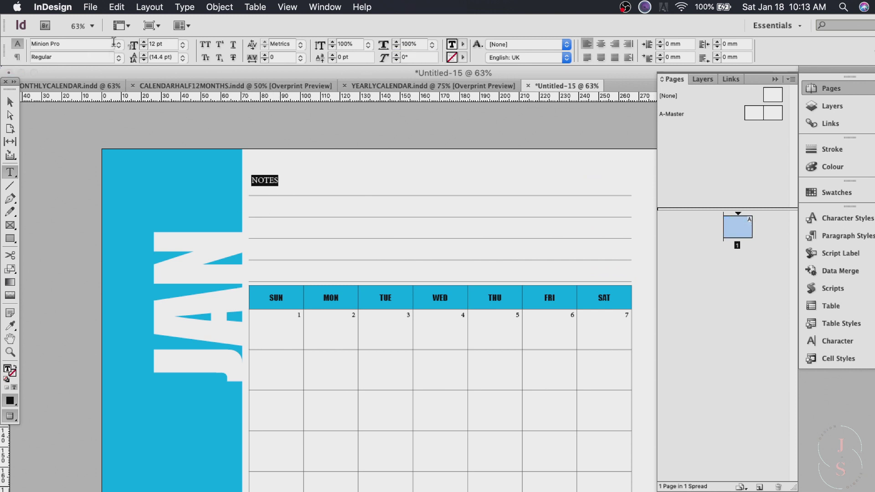
left_click(290, 189)
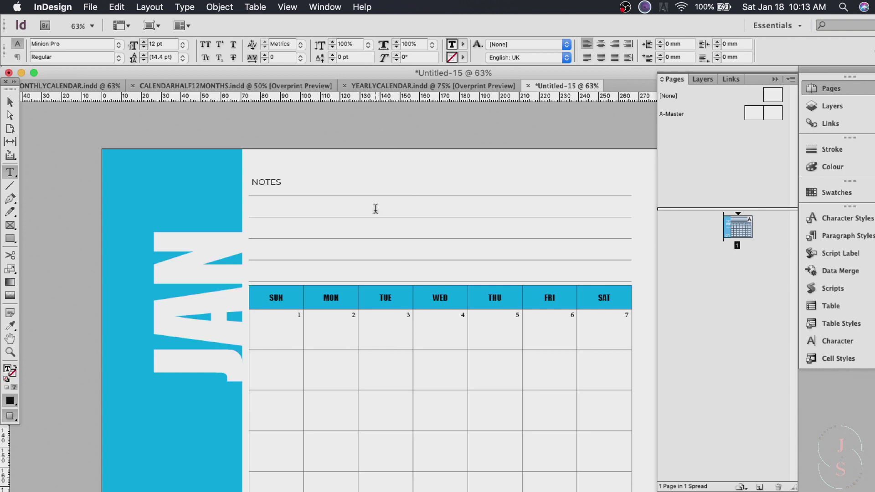
key("Return")
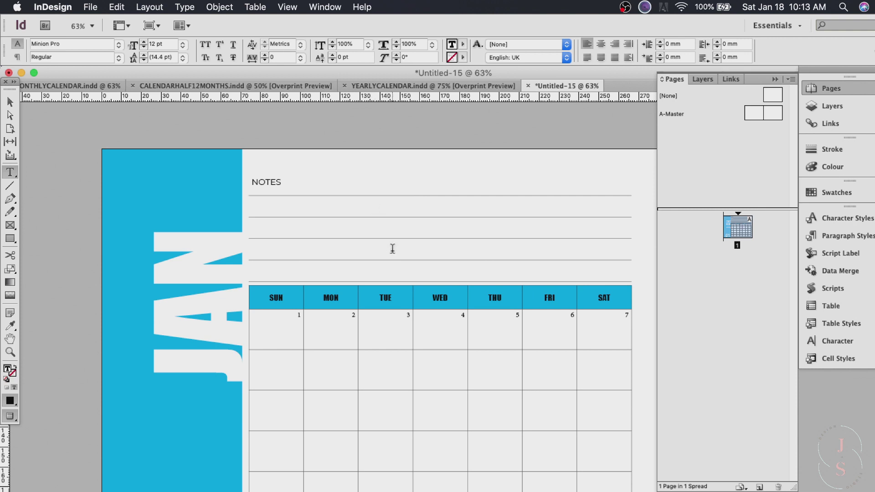